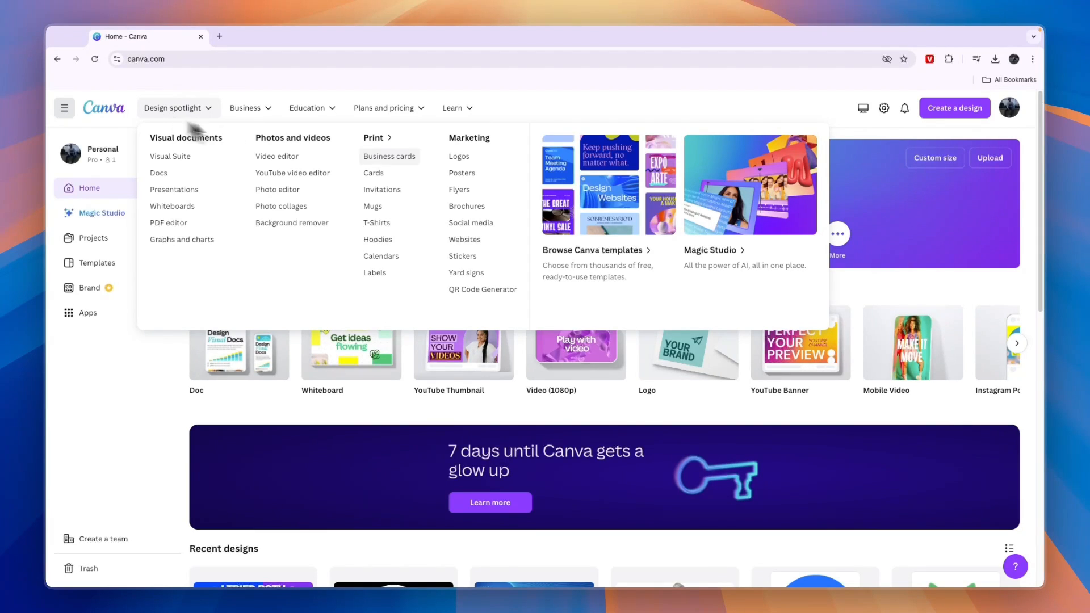
# Step: Open the Canva Websites page and start a new blank website design
pyautogui.click(470, 238)
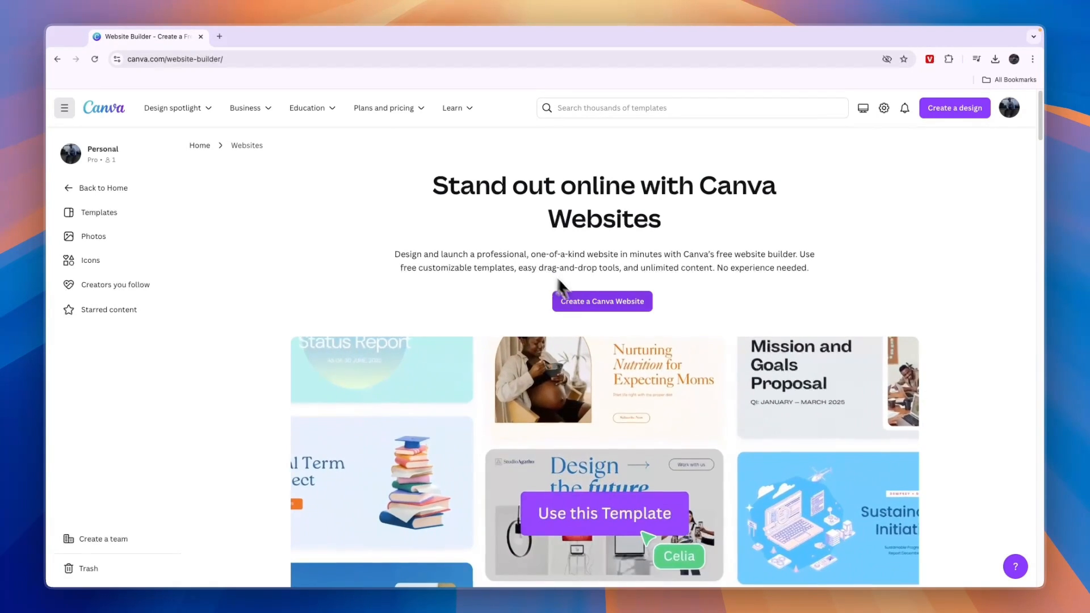
pyautogui.click(604, 513)
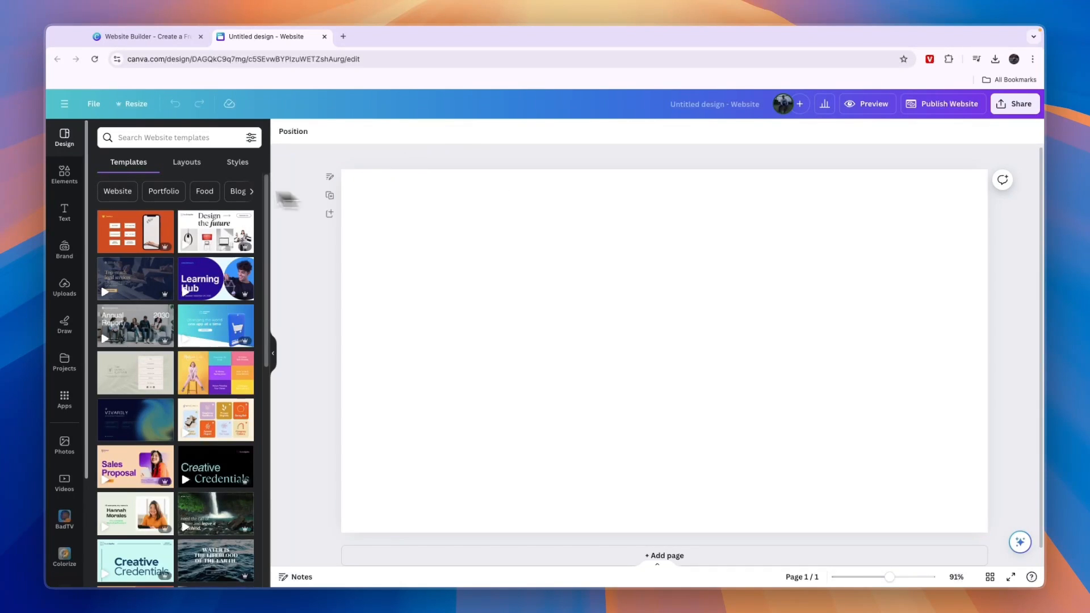
# Step: Search the website templates for "portfolio"
pyautogui.scroll(-10, 206, 284)
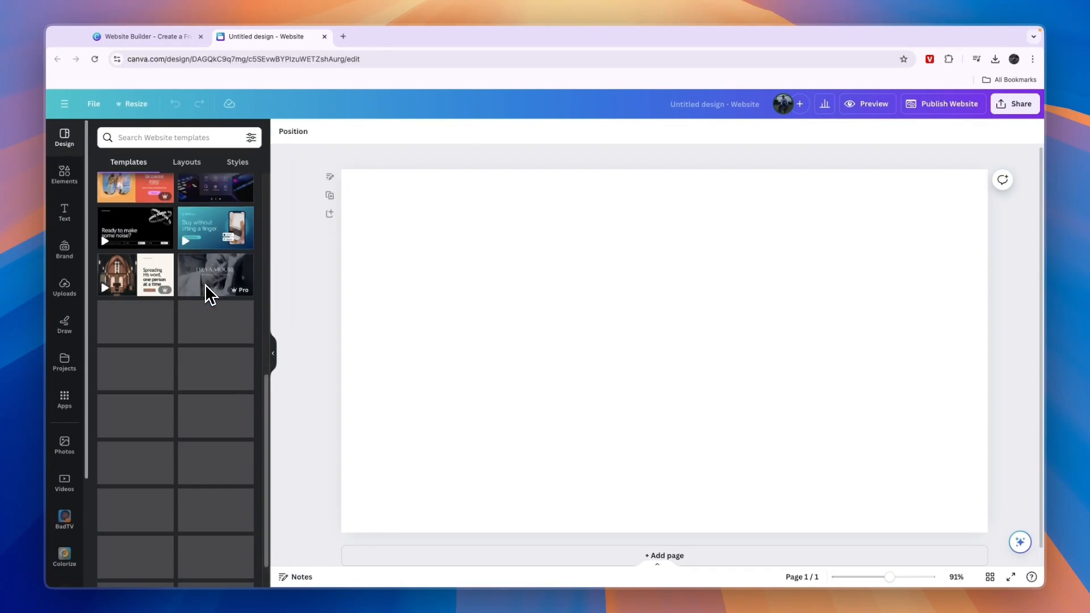
pyautogui.scroll(10, 165, 311)
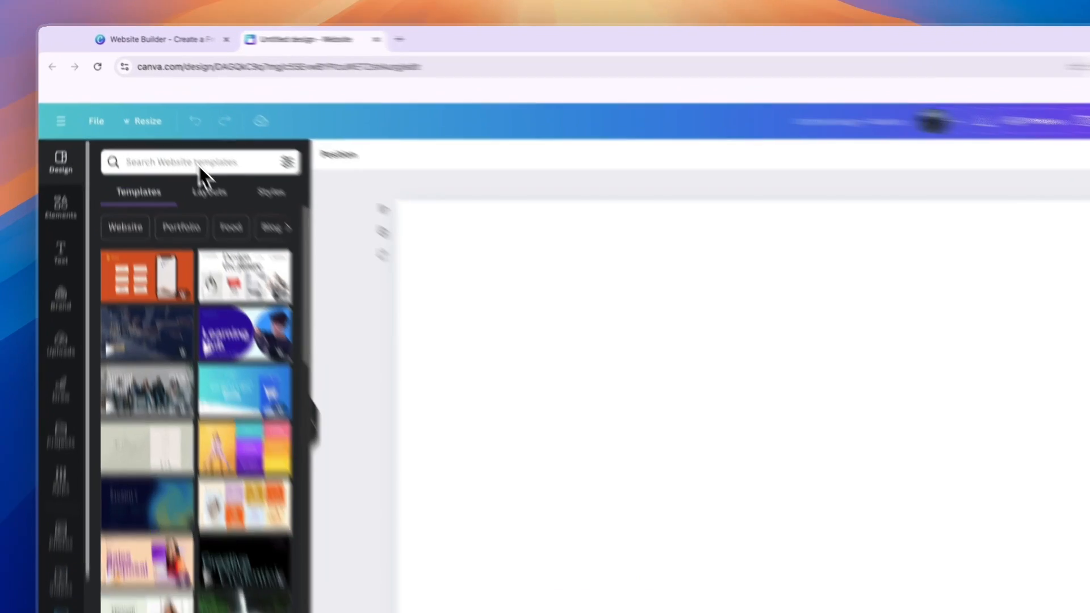
pyautogui.click(180, 141)
pyautogui.write('portf')
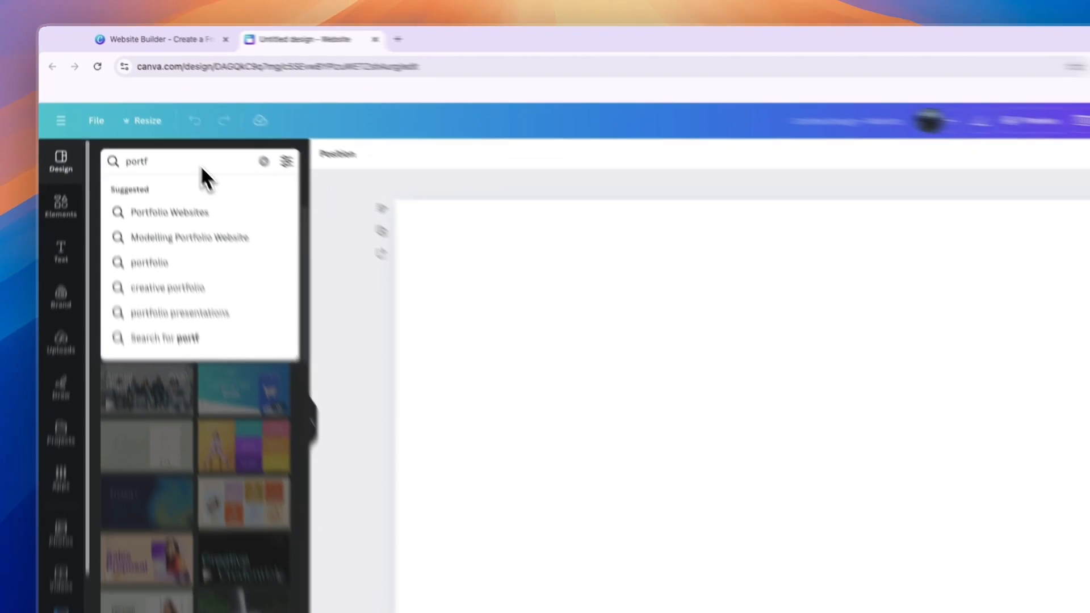
pyautogui.write('olio')
pyautogui.press('Return')
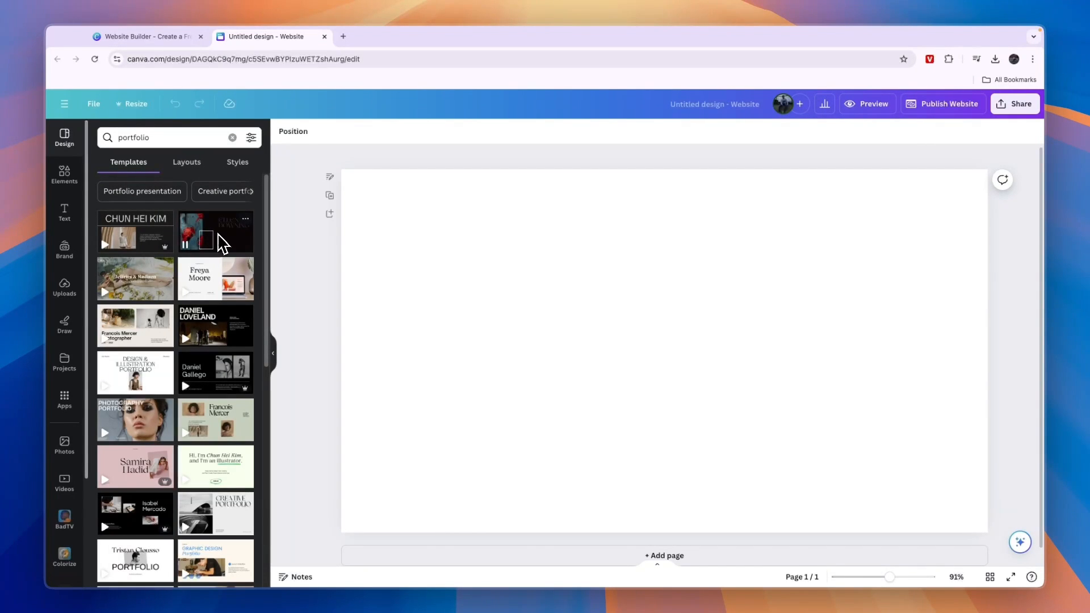
# Step: Apply all 6 pages of the "Photography Portfolio Website in Black Orange White Dark Modern Minimal Style" template
pyautogui.scroll(-3, 227, 267)
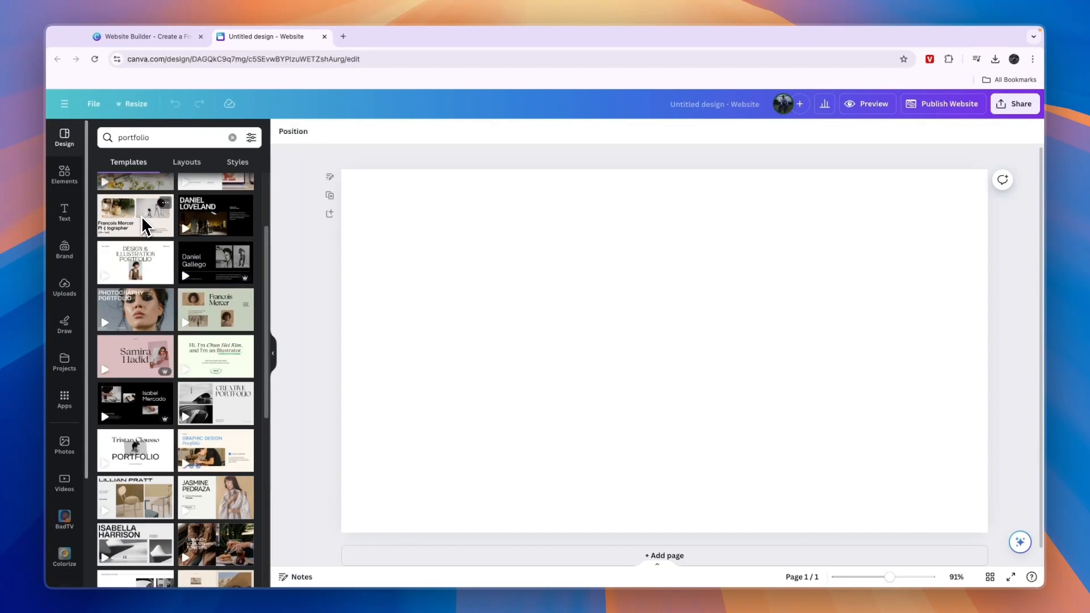
pyautogui.scroll(-2, 141, 216)
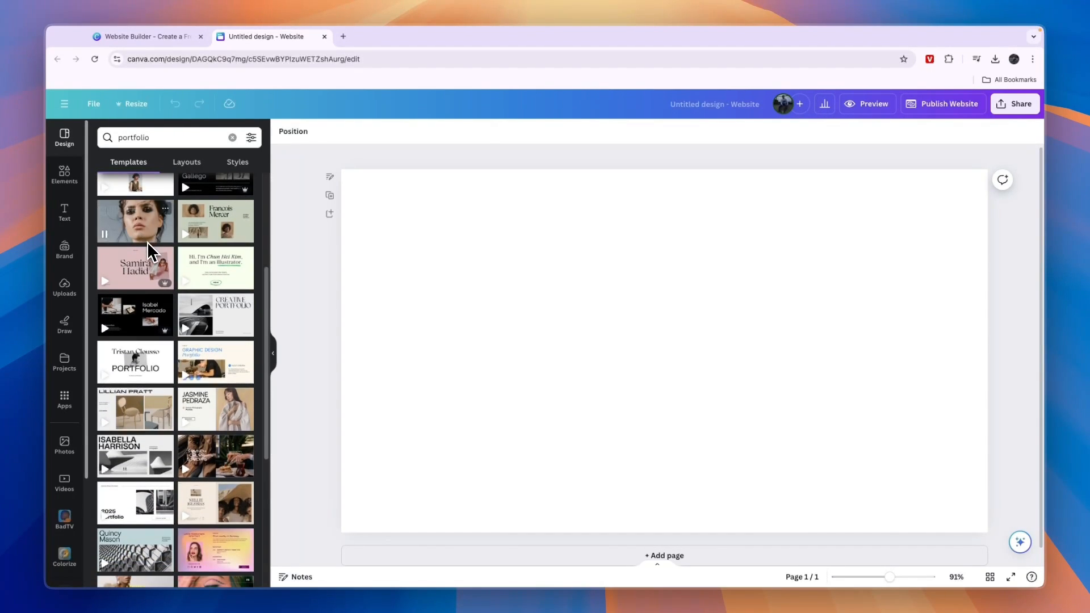
pyautogui.scroll(-3, 147, 240)
pyautogui.scroll(-2, 148, 245)
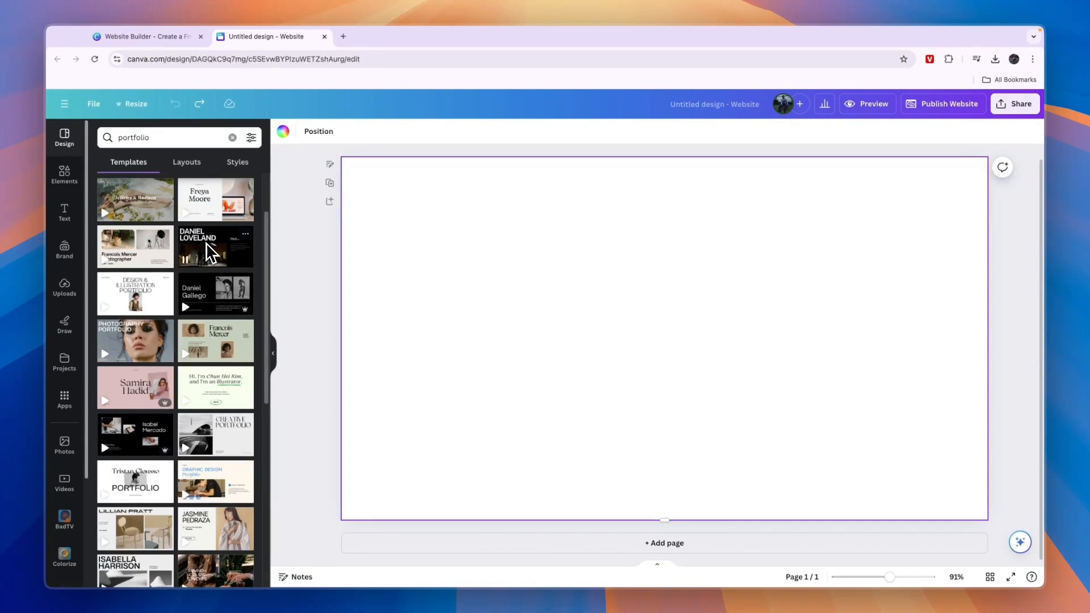
pyautogui.click(214, 250)
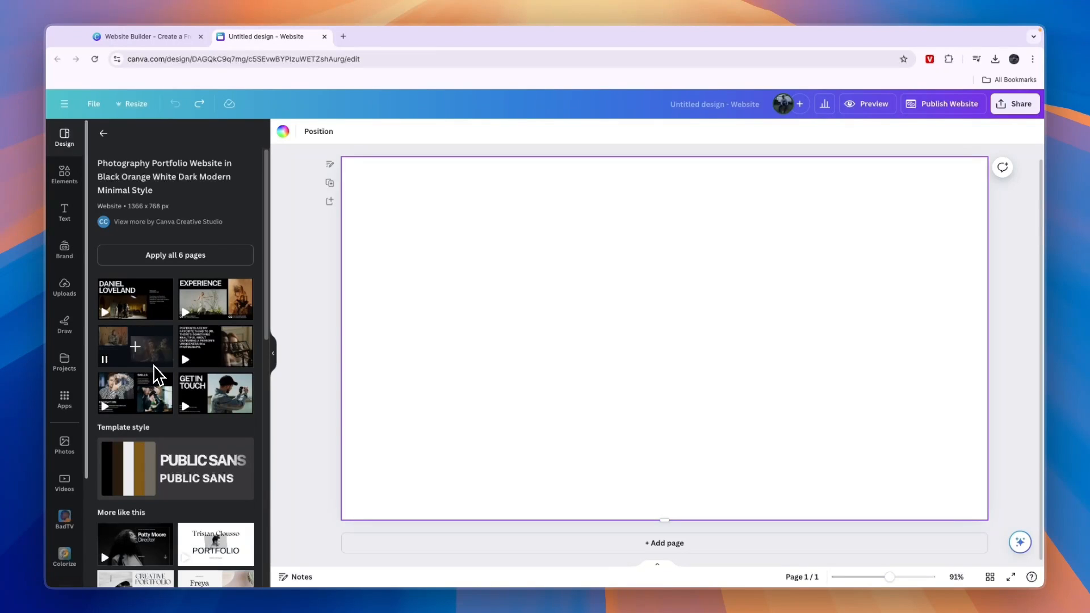
pyautogui.click(163, 264)
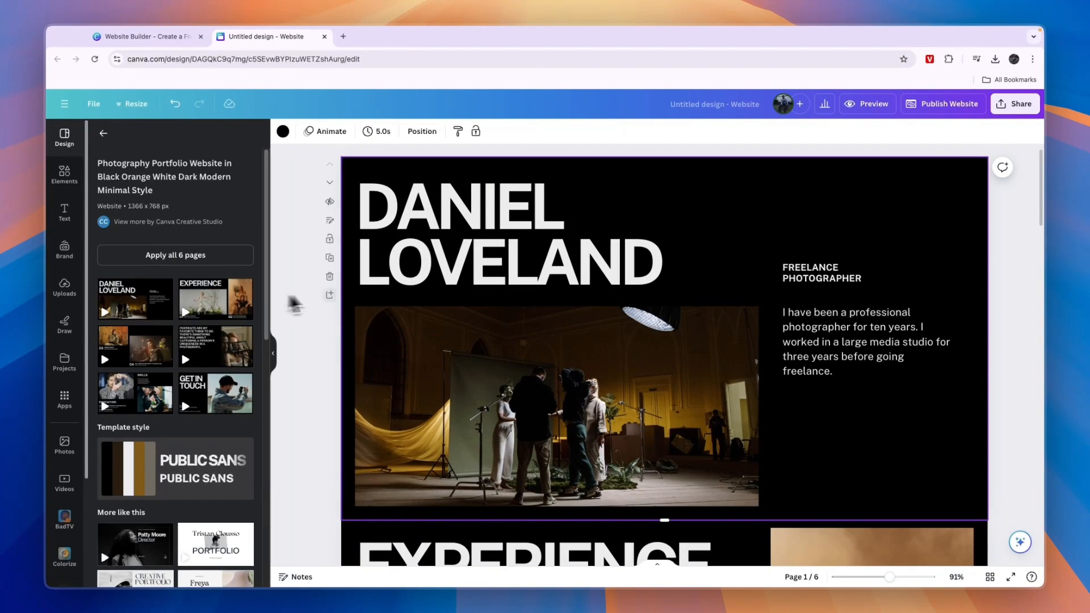
# Step: Replace the photo beside the "Portraits are my favorite thing to do" text with the uploaded red cartoon beaver image, and delete it
pyautogui.click(299, 386)
pyautogui.scroll(-2, 506, 434)
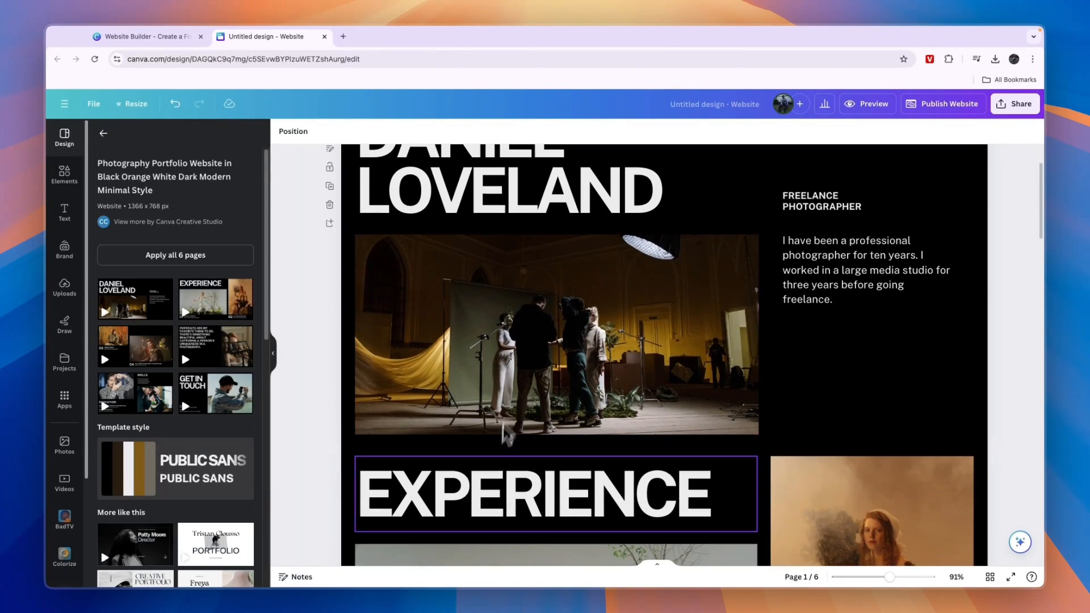
pyautogui.scroll(-10, 505, 436)
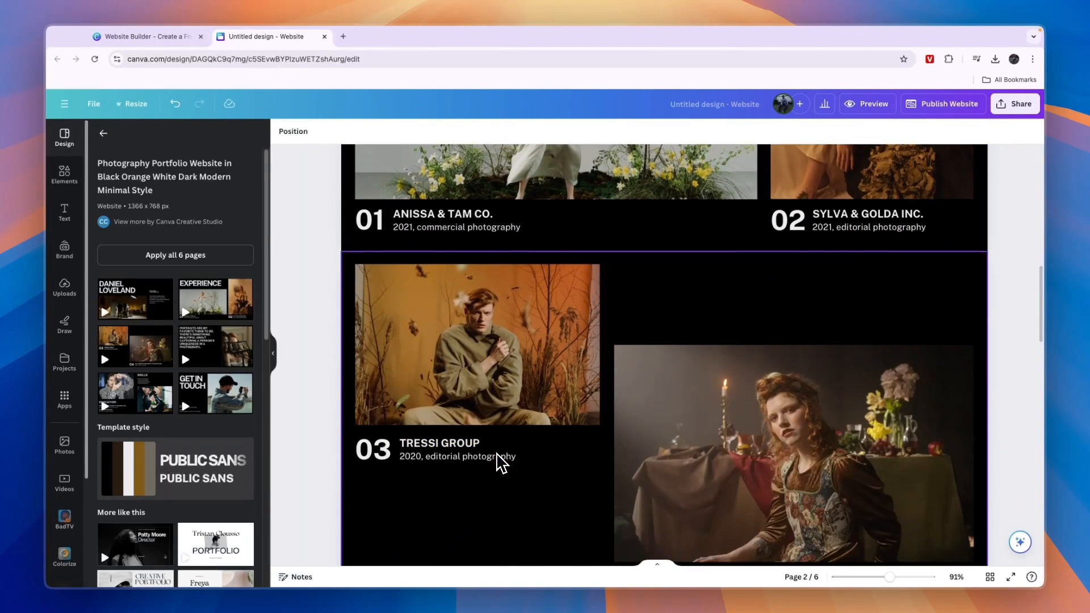
pyautogui.scroll(-3, 500, 465)
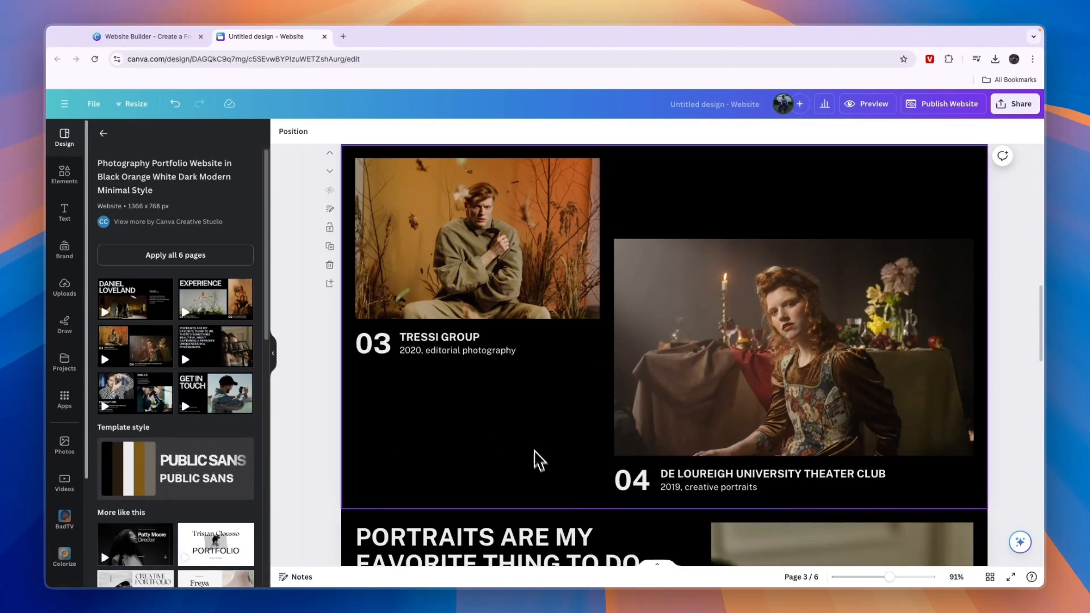
pyautogui.scroll(-8, 534, 460)
pyautogui.click(64, 286)
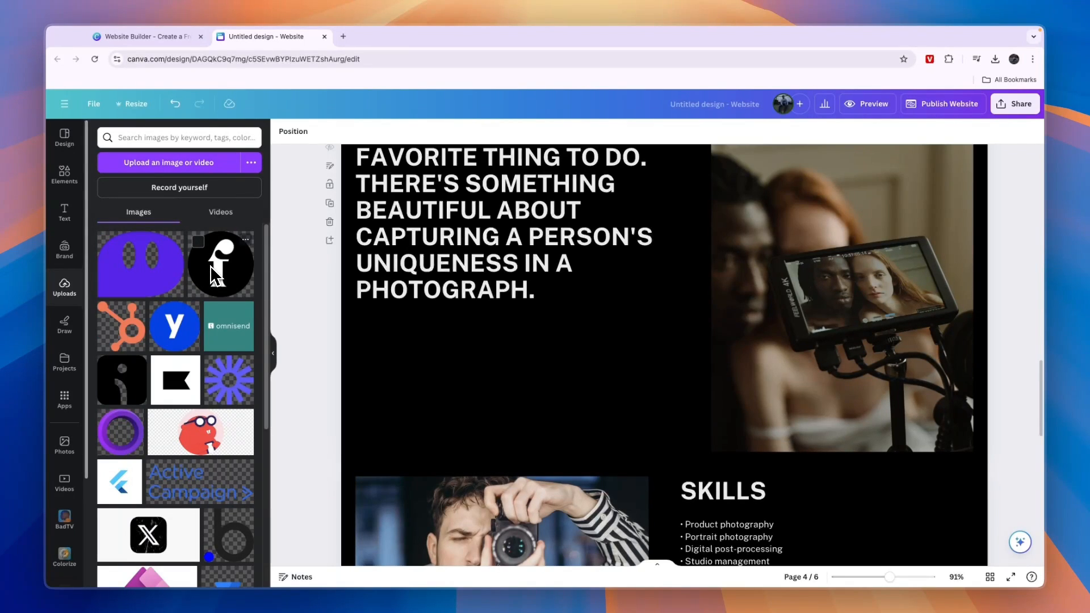
pyautogui.scroll(4, 530, 307)
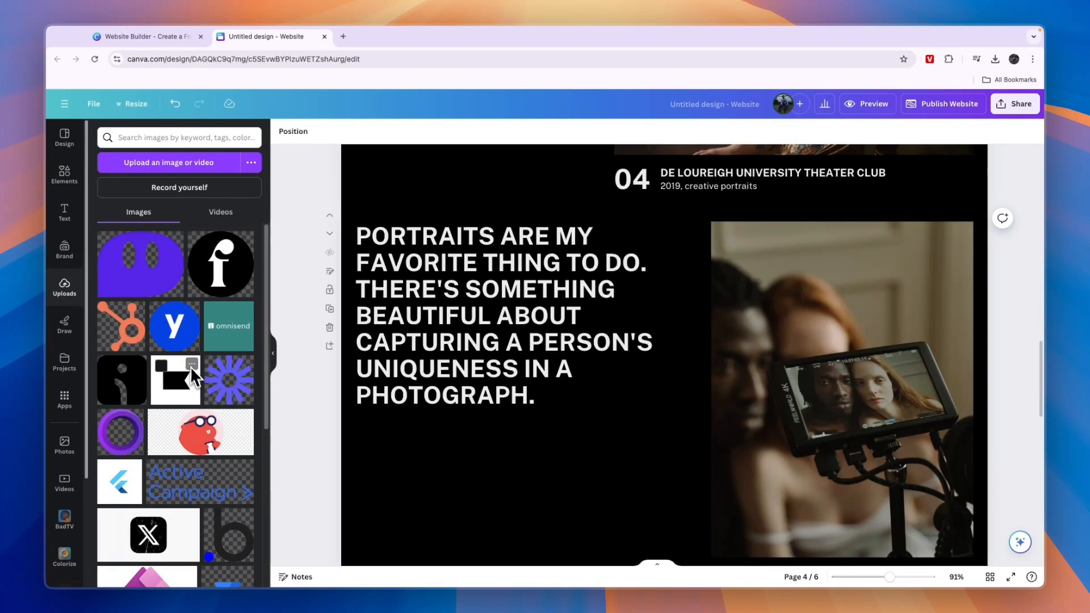
pyautogui.moveTo(204, 430); pyautogui.dragTo(739, 298)
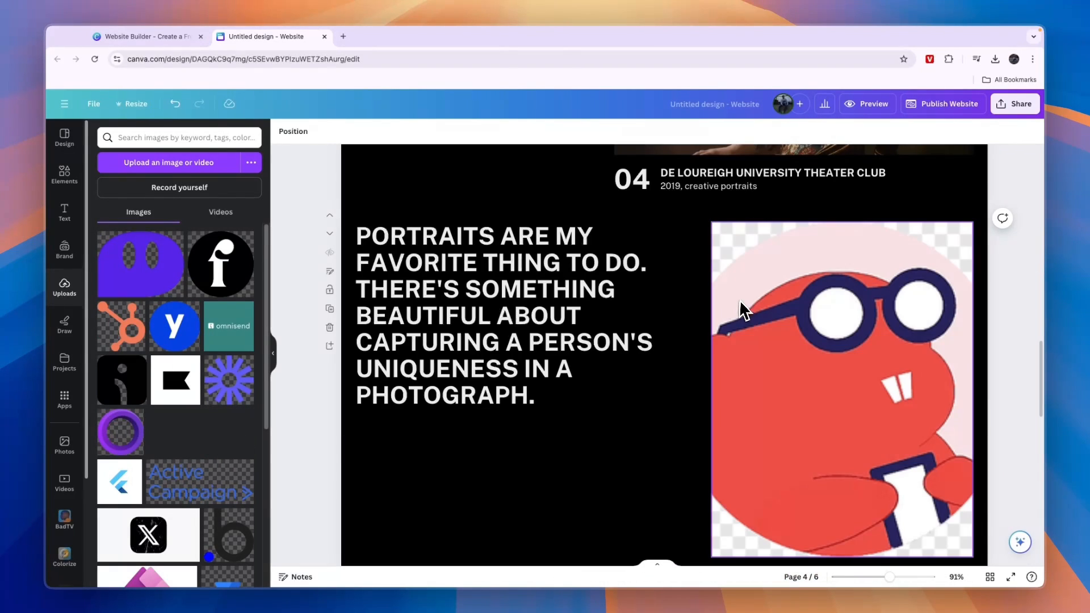
pyautogui.click(864, 347)
pyautogui.press('Delete')
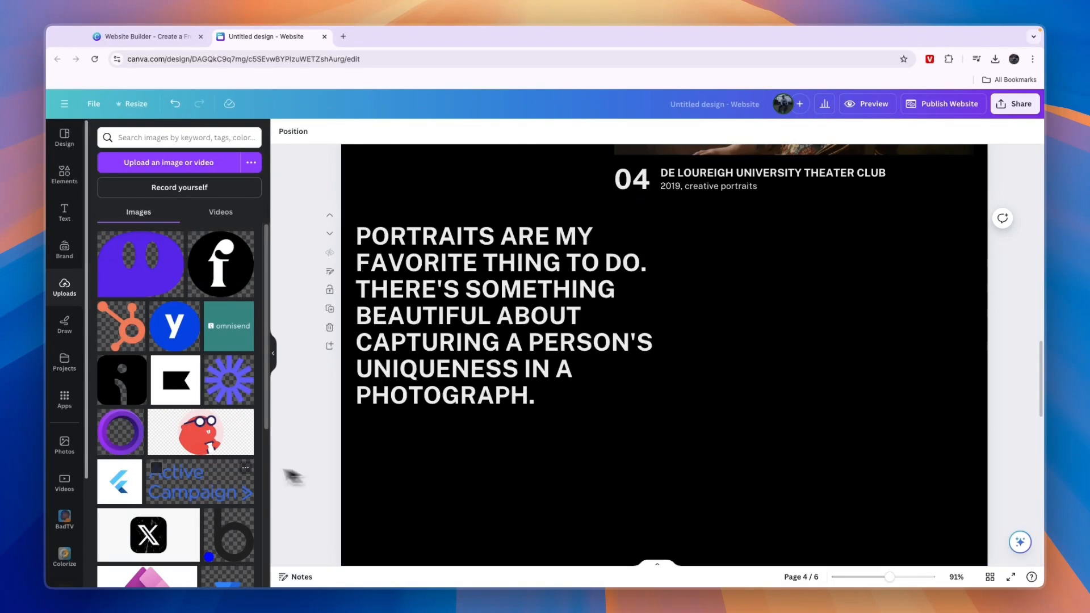
# Step: Try placing the uploaded red cartoon beaver as a freestanding image beside the portraits text, and remove it again
pyautogui.click(202, 432)
pyautogui.moveTo(737, 418); pyautogui.dragTo(919, 344)
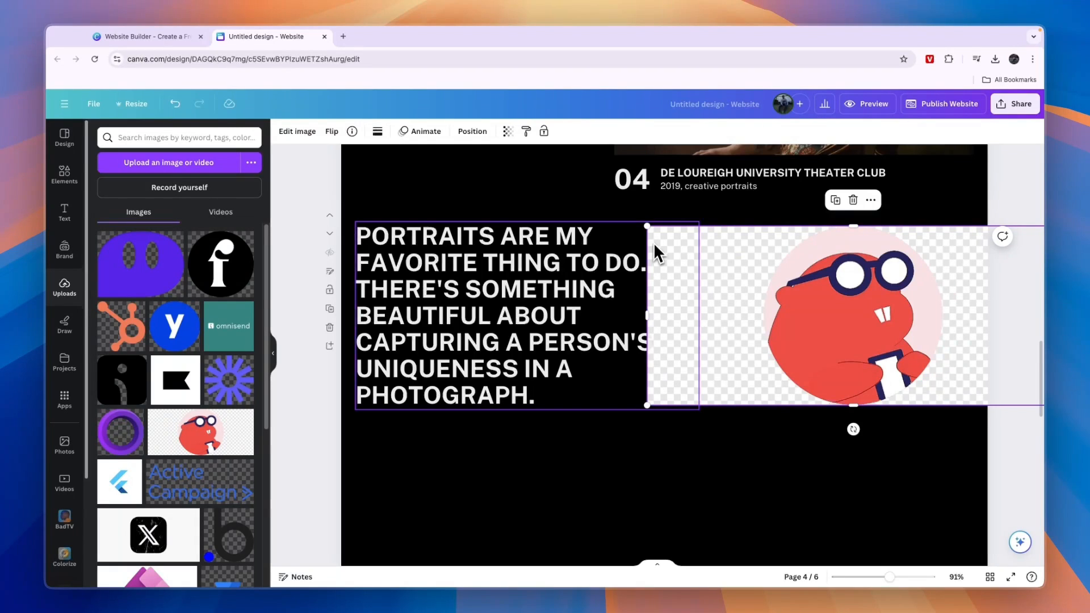
pyautogui.press('Delete')
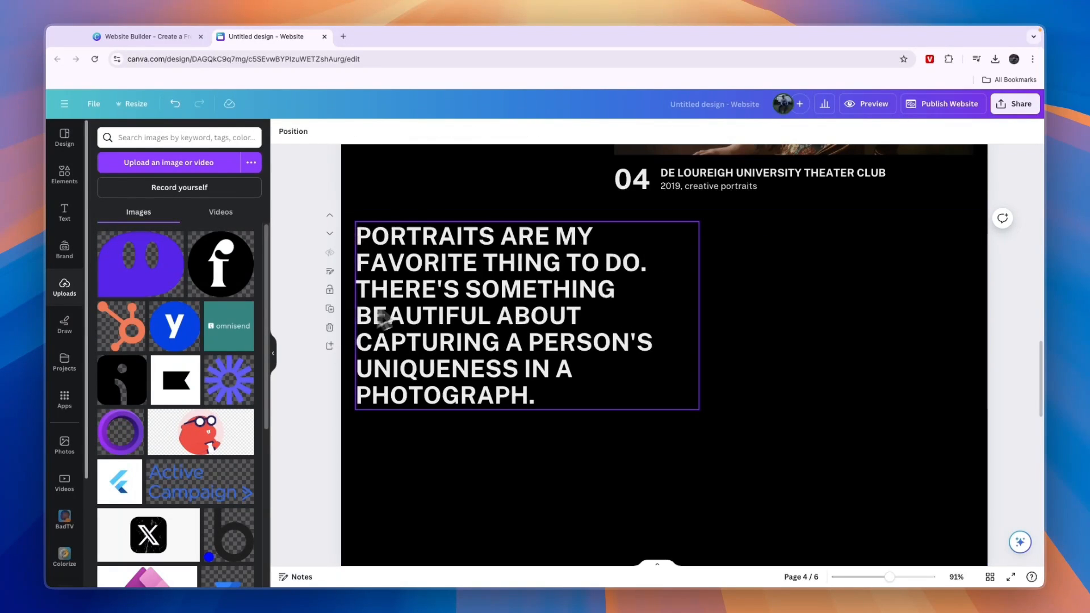
# Step: Set the font of the whole "Portraits are my favorite thing to do" text to Archivo Black
pyautogui.click(568, 311)
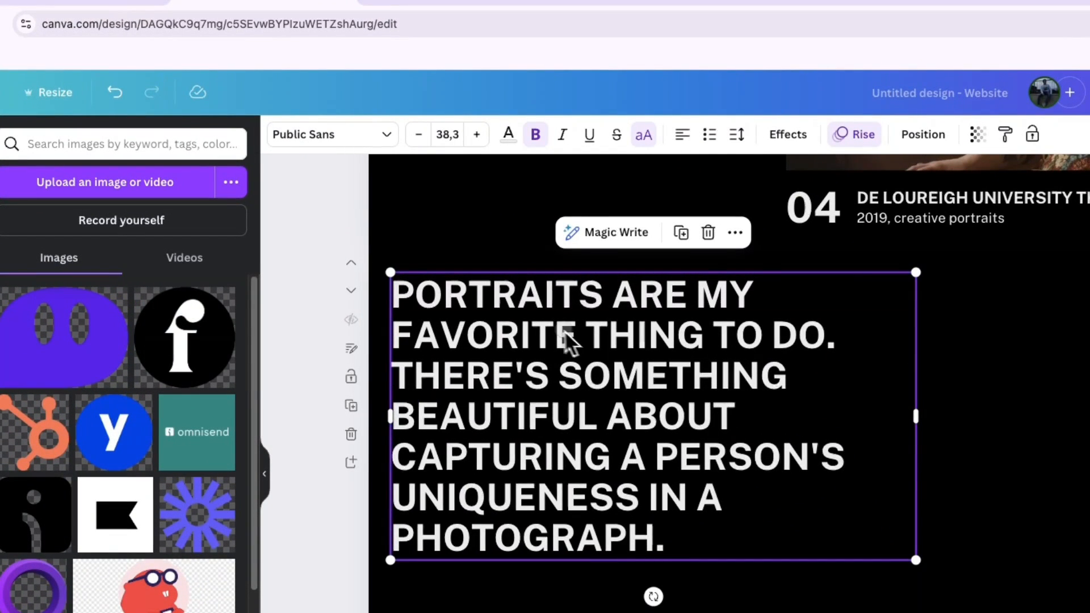
pyautogui.doubleClick(541, 332)
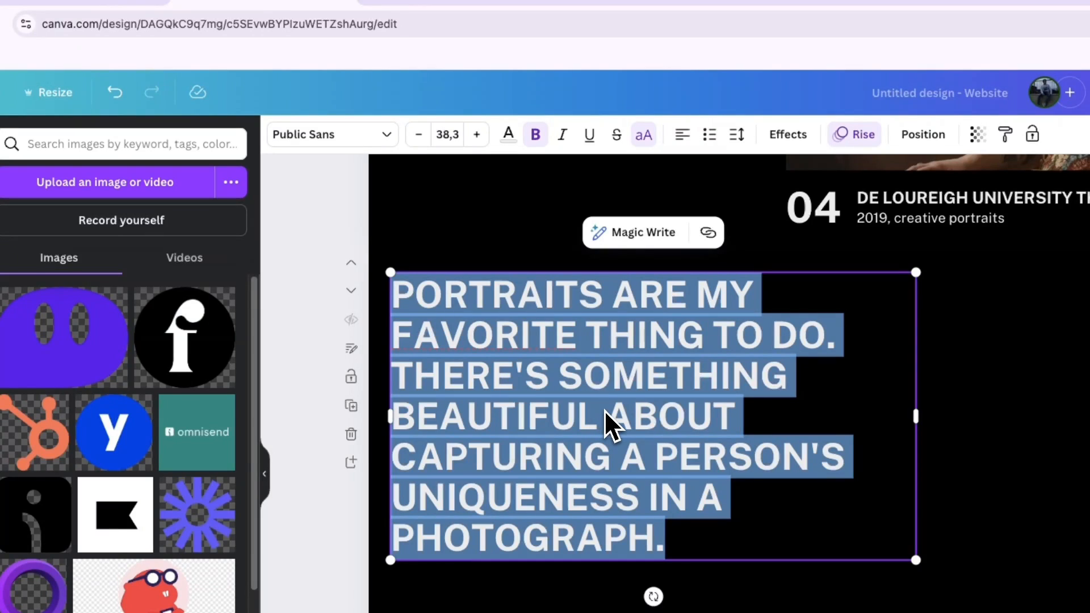
pyautogui.click(331, 130)
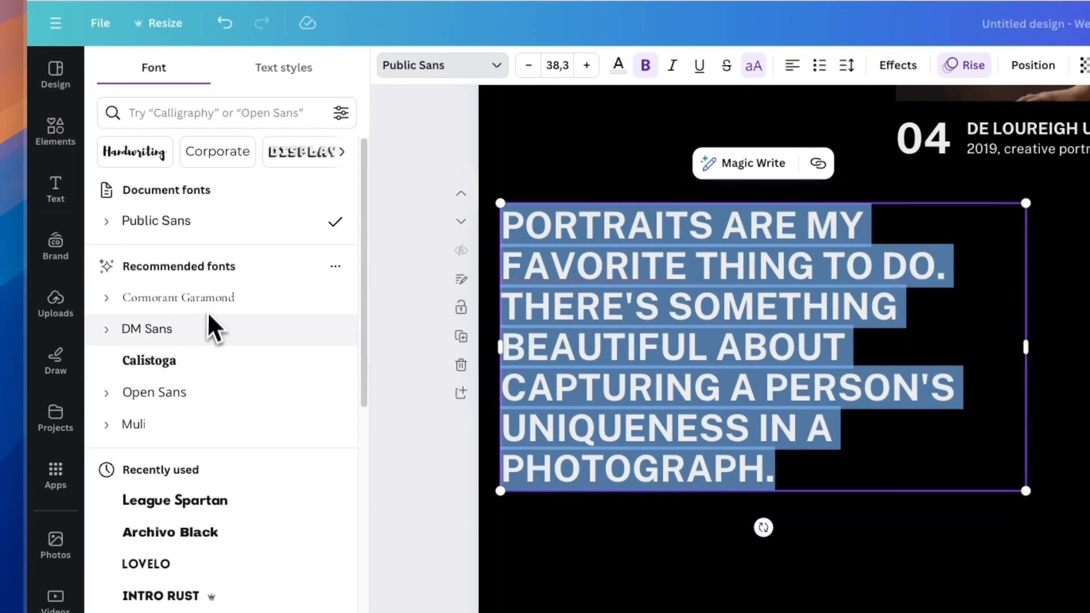
pyautogui.scroll(-1, 207, 330)
pyautogui.click(199, 532)
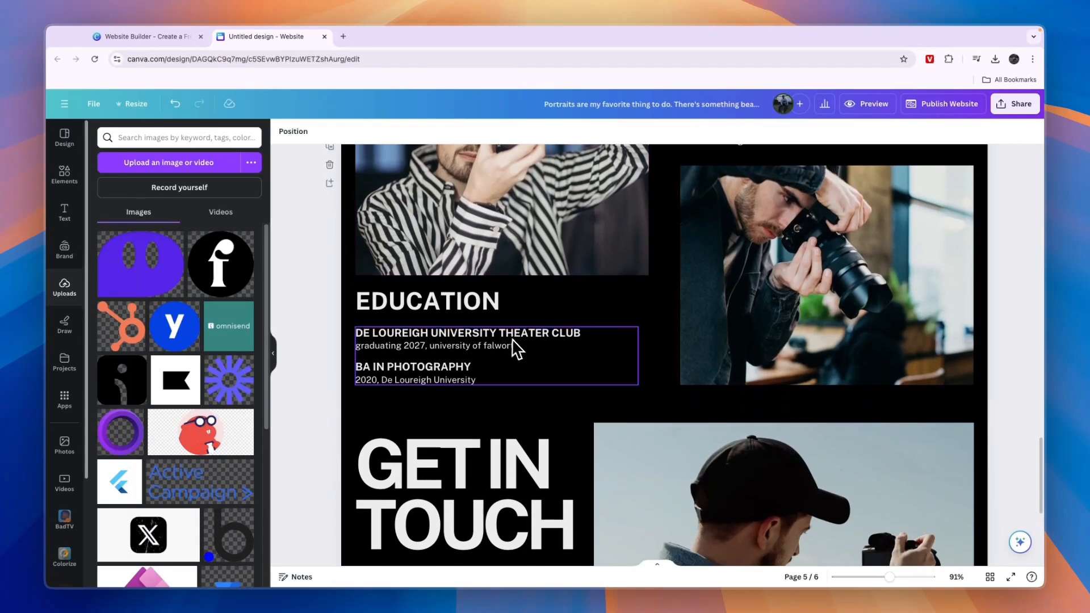
# Step: Try adding a new page with a heading after the "Get in touch" page, and delete that page
pyautogui.scroll(-2, 568, 364)
pyautogui.scroll(-4, 589, 395)
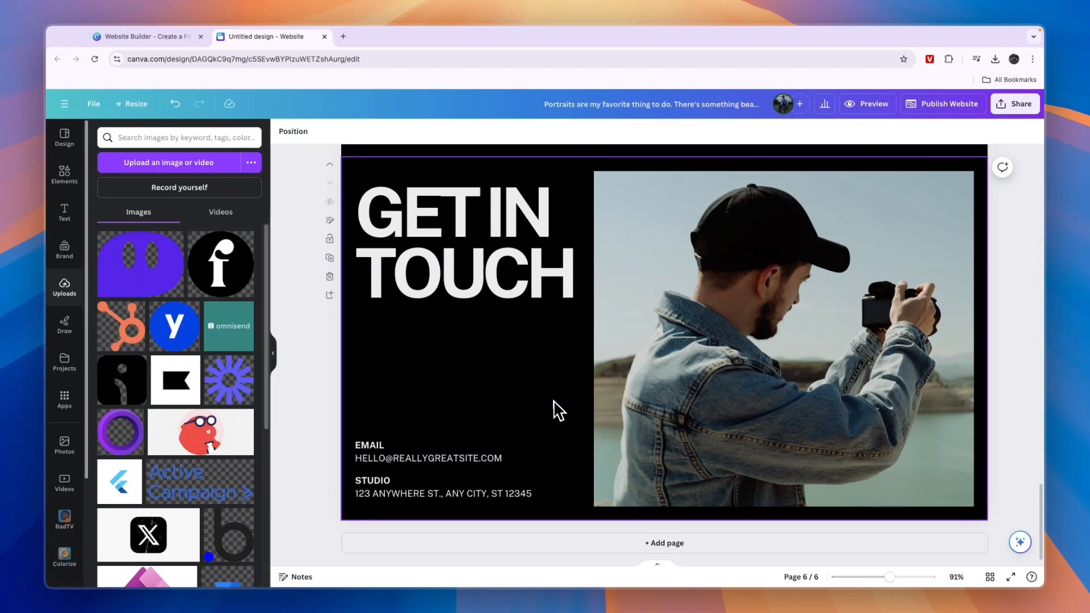
pyautogui.click(674, 544)
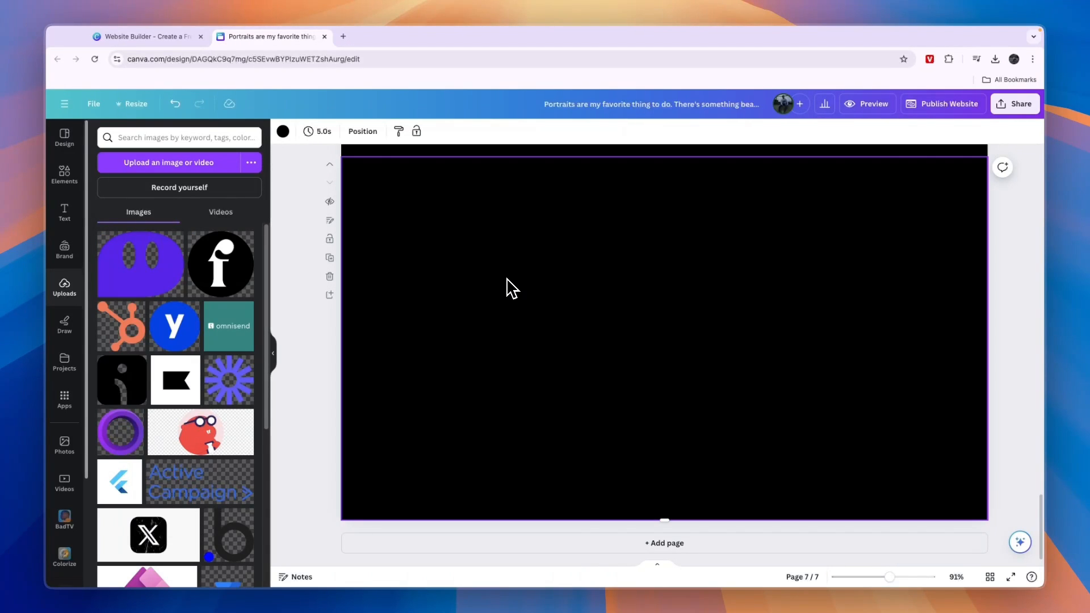
pyautogui.click(64, 211)
pyautogui.click(155, 253)
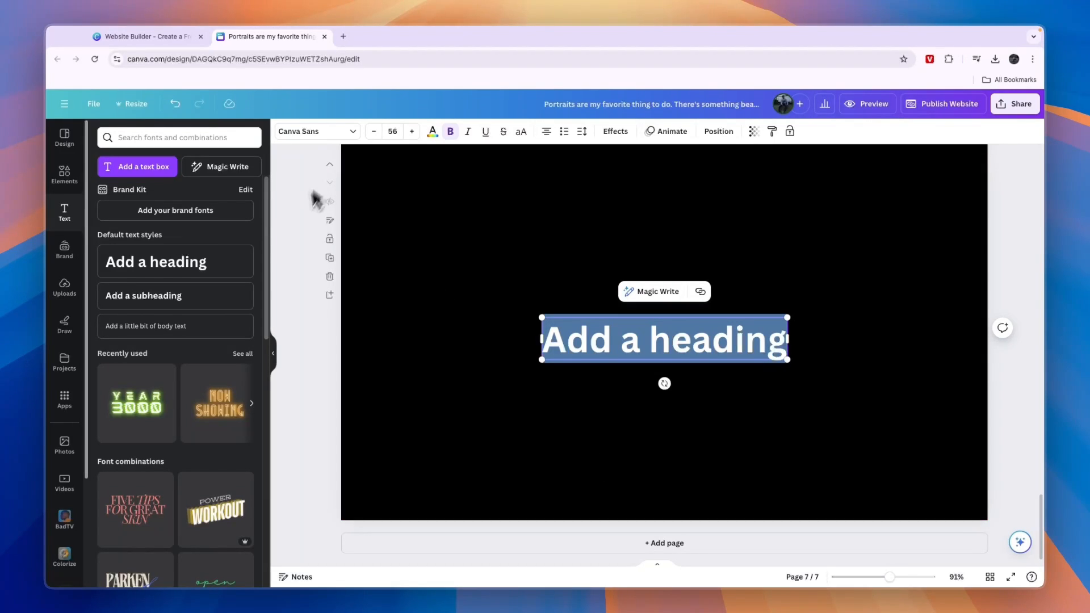
pyautogui.click(328, 279)
# Step: Duplicate the page that shows the Tressi Group and De Loureigh University Theater Club projects
pyautogui.scroll(5, 568, 307)
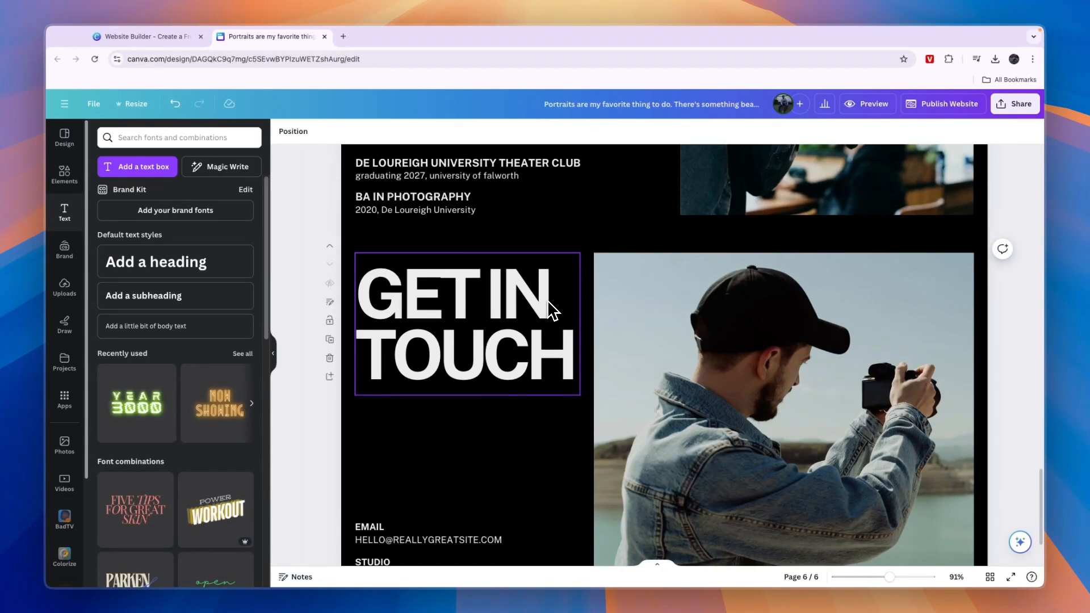
pyautogui.scroll(10, 540, 308)
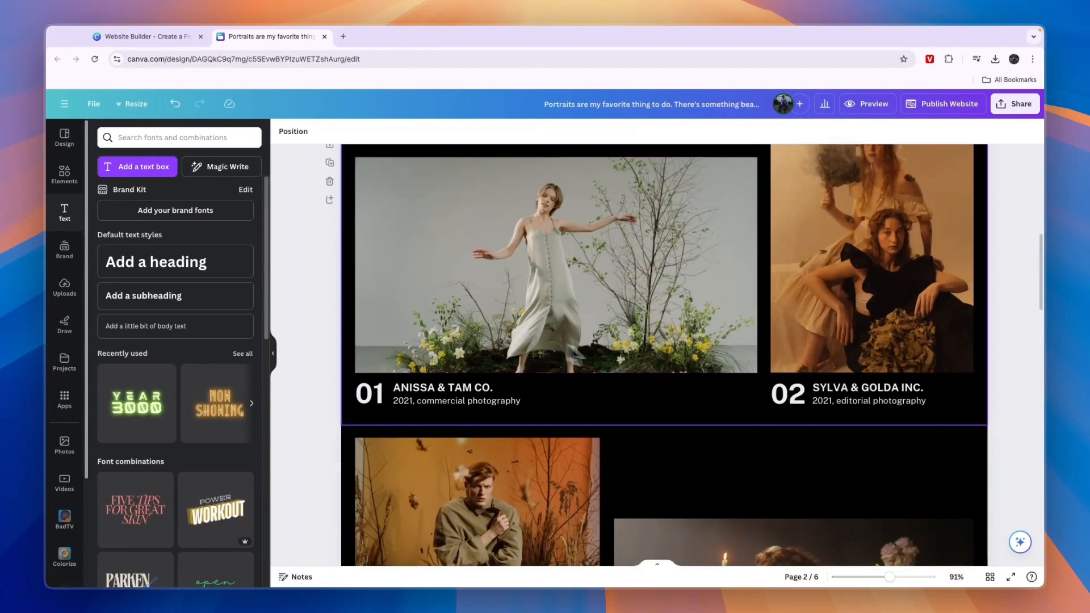
pyautogui.scroll(-3, 635, 382)
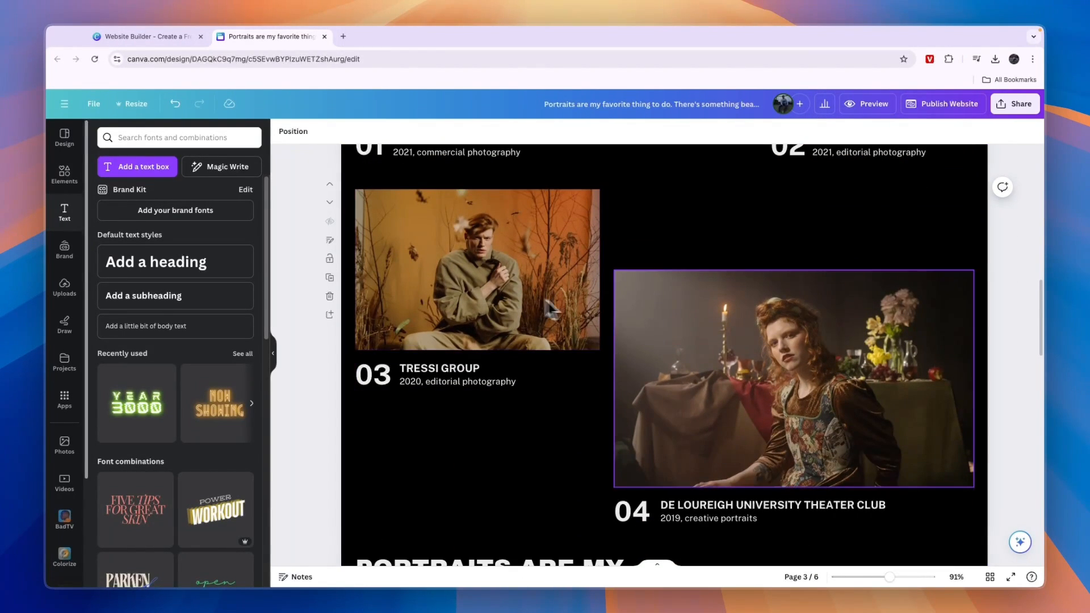
pyautogui.click(329, 278)
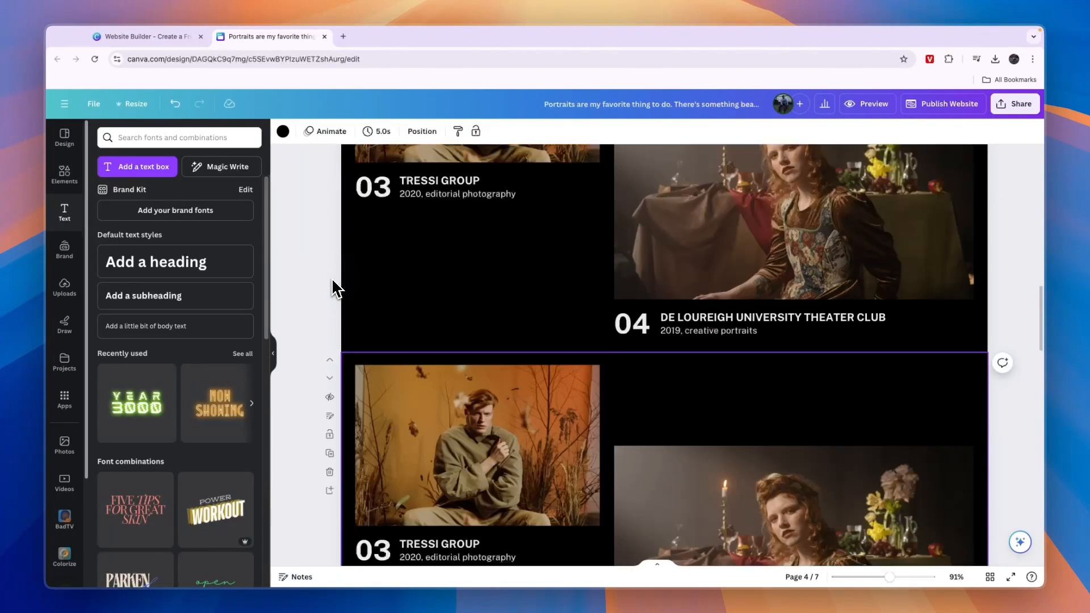
# Step: Rearrange the duplicated page by moving the Tressi Group photo down, its caption up and the De Loureigh photo up
pyautogui.moveTo(539, 305); pyautogui.dragTo(537, 456)
pyautogui.moveTo(458, 376); pyautogui.dragTo(462, 275)
pyautogui.moveTo(720, 368); pyautogui.dragTo(721, 292)
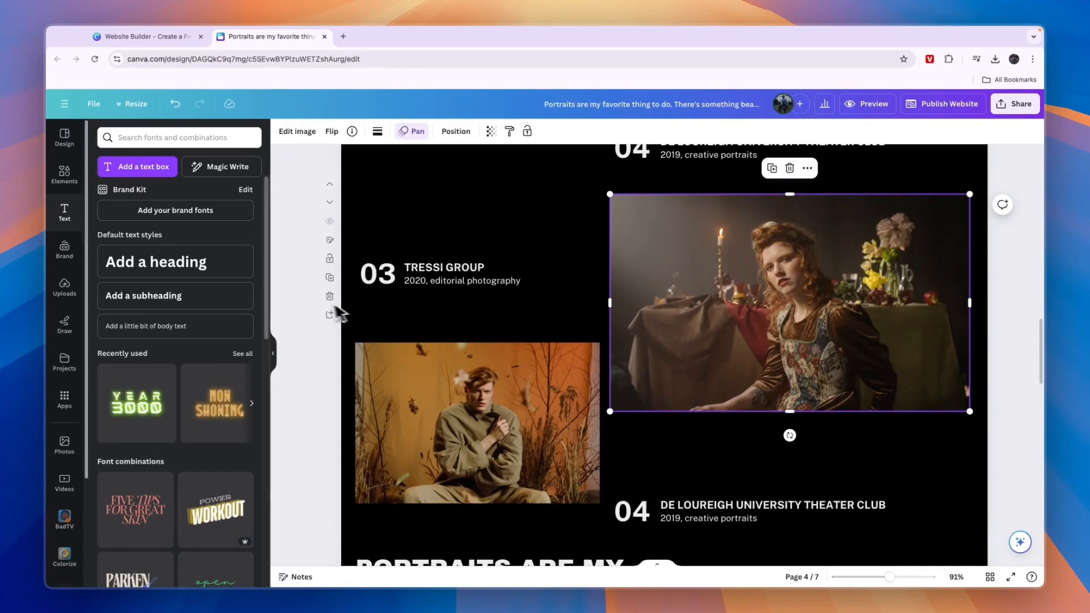
pyautogui.click(343, 347)
pyautogui.scroll(1, 671, 303)
pyautogui.scroll(-1, 534, 380)
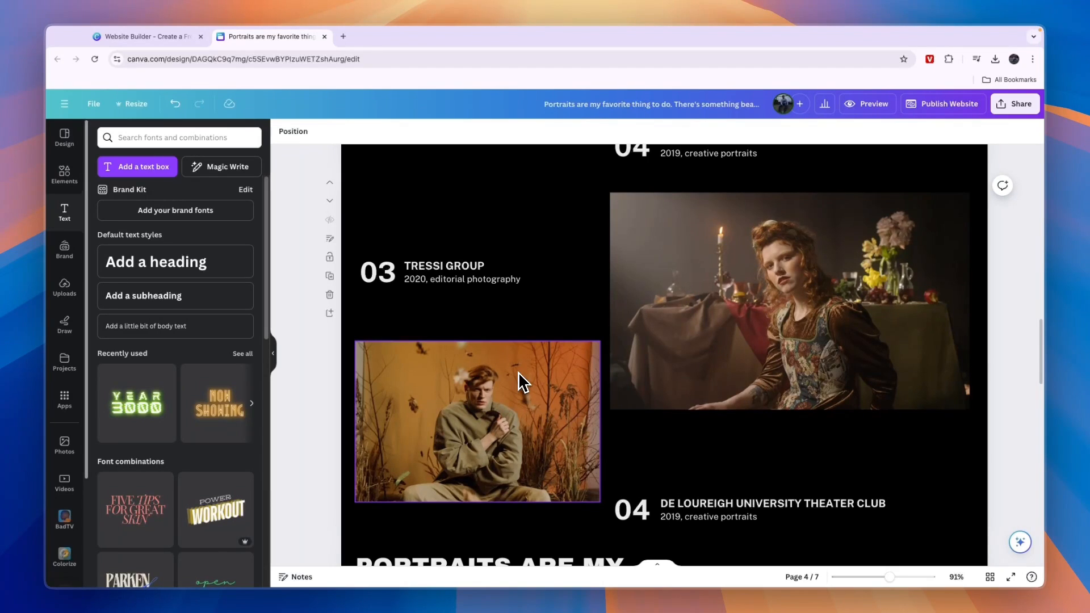
# Step: Preview the website on desktop, look through its pages from the title down to the skills section, and close the preview
pyautogui.click(872, 103)
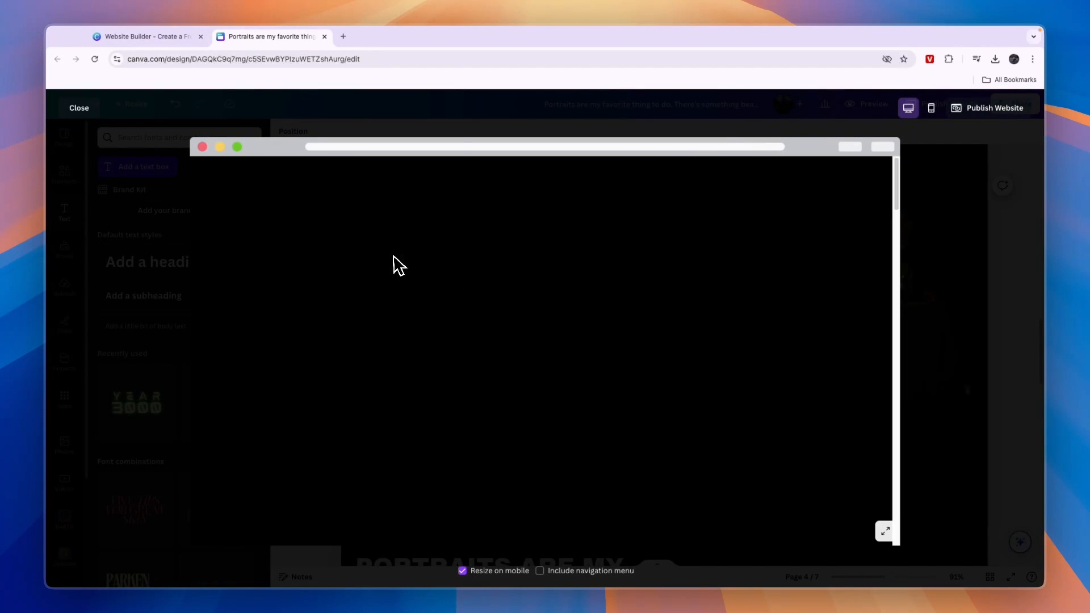
pyautogui.scroll(-6, 745, 250)
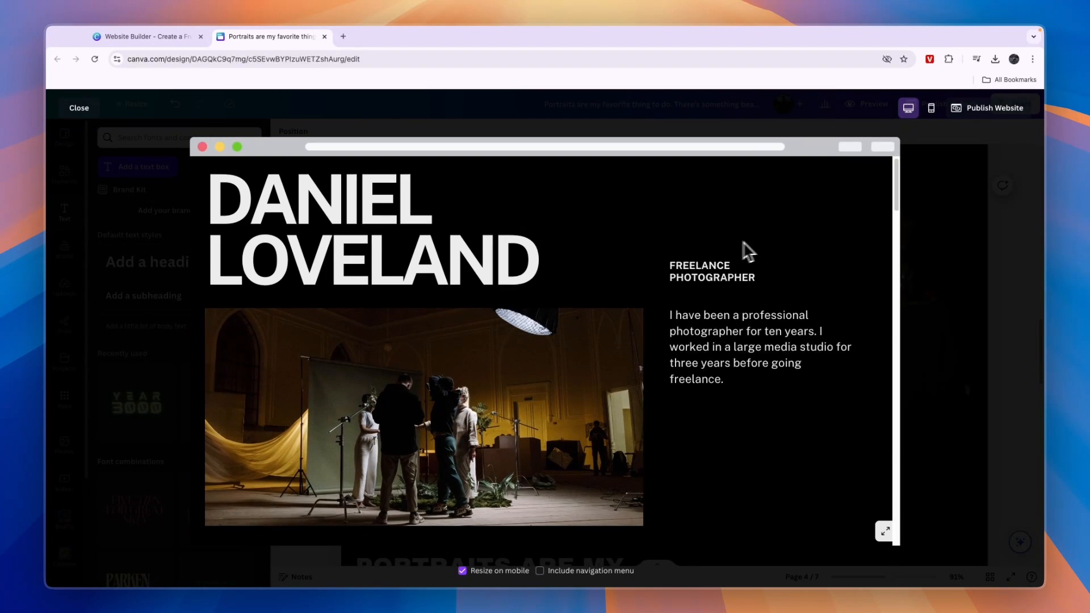
pyautogui.scroll(-5, 653, 301)
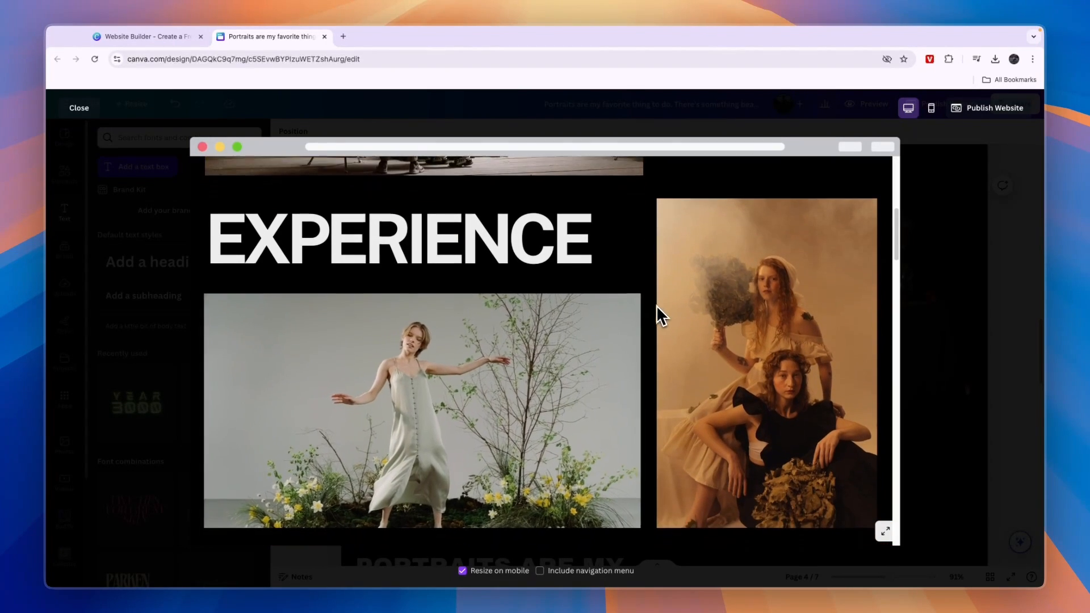
pyautogui.scroll(-8, 584, 368)
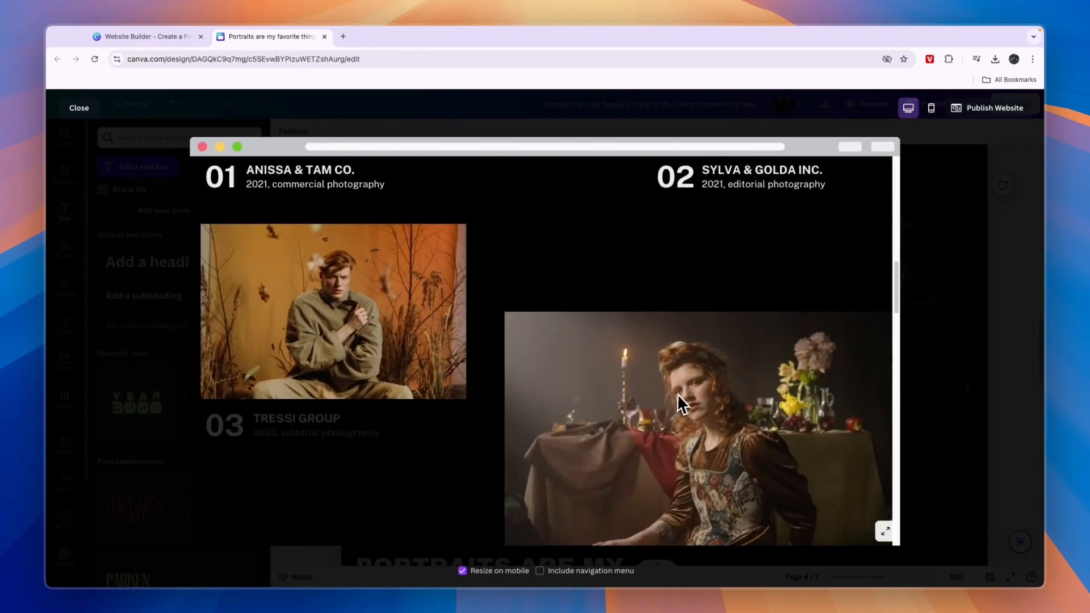
pyautogui.scroll(-9, 472, 302)
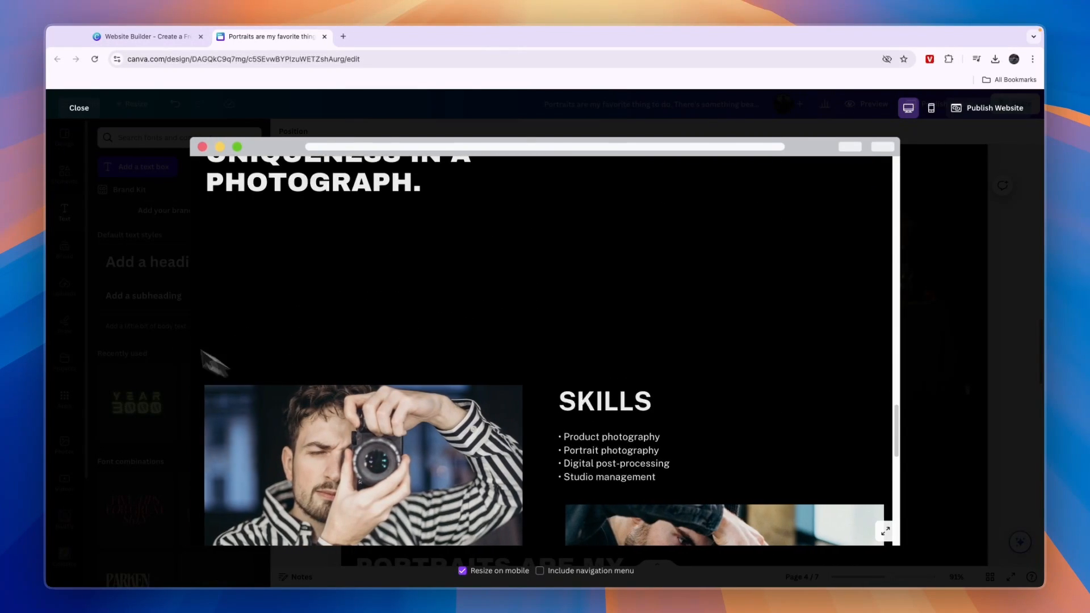
pyautogui.click(96, 289)
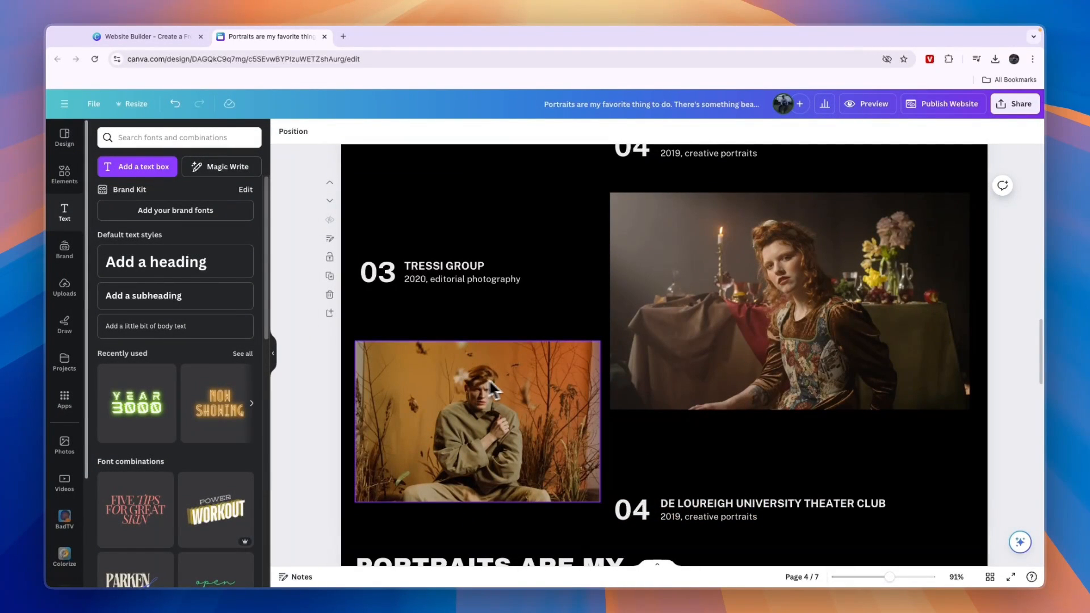
# Step: Set the photo animation of the Tressi Group picture on the duplicated page to Wipe
pyautogui.click(465, 400)
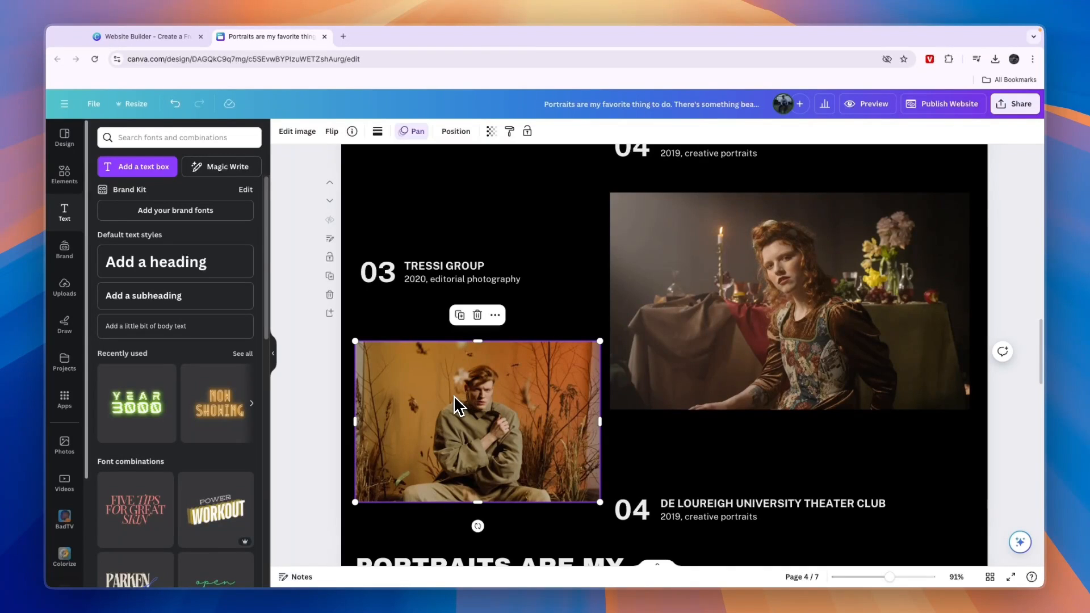
pyautogui.click(413, 139)
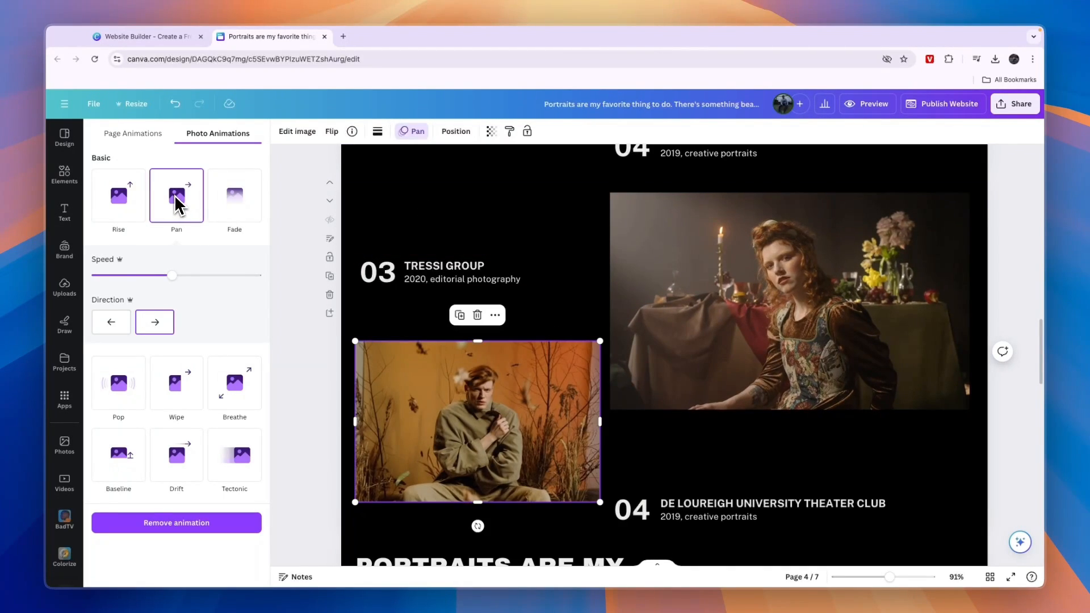
pyautogui.click(111, 400)
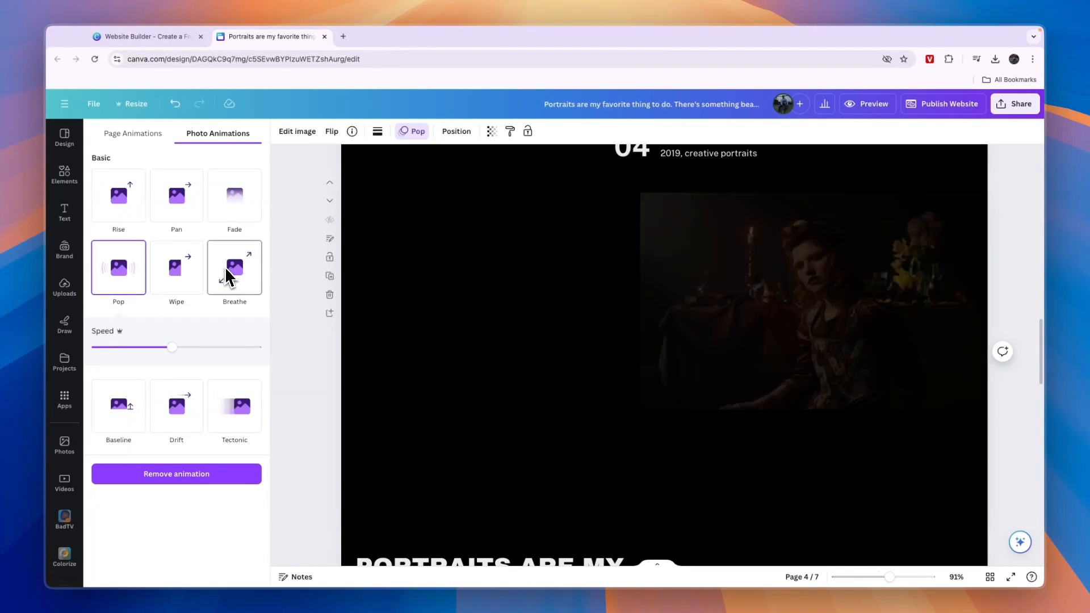
pyautogui.click(180, 275)
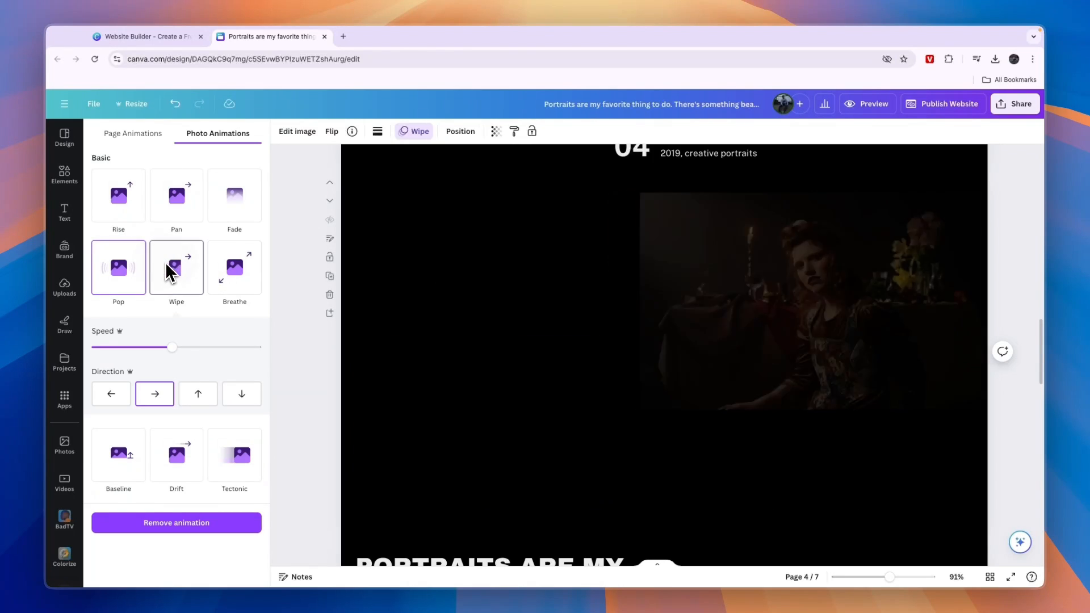
# Step: Preview the website to check the Tressi Group photo's animation on the duplicated page, and return to the editor
pyautogui.click(880, 107)
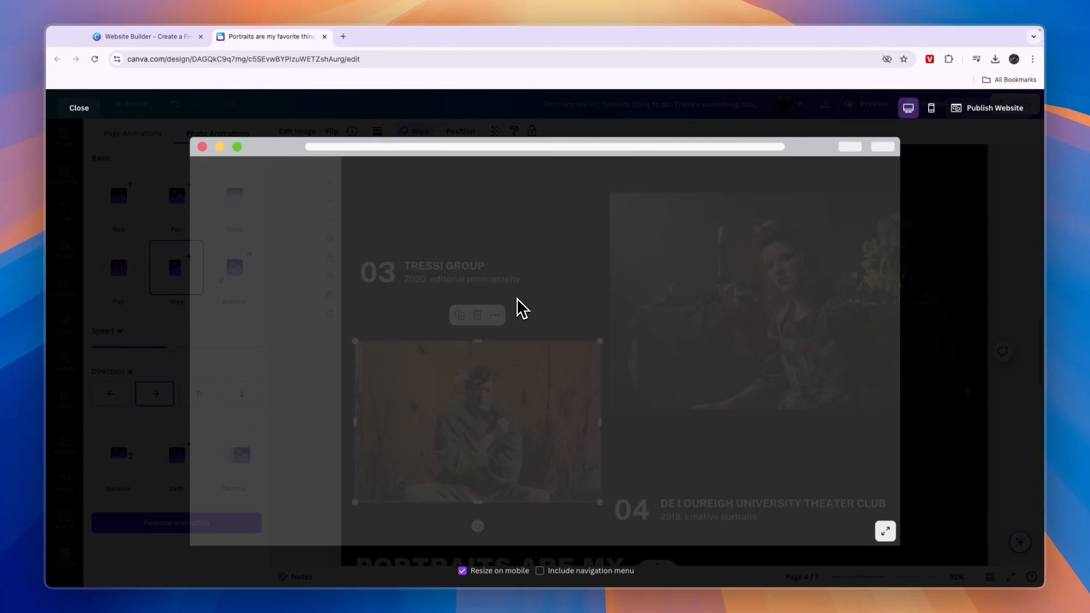
pyautogui.scroll(-20, 537, 284)
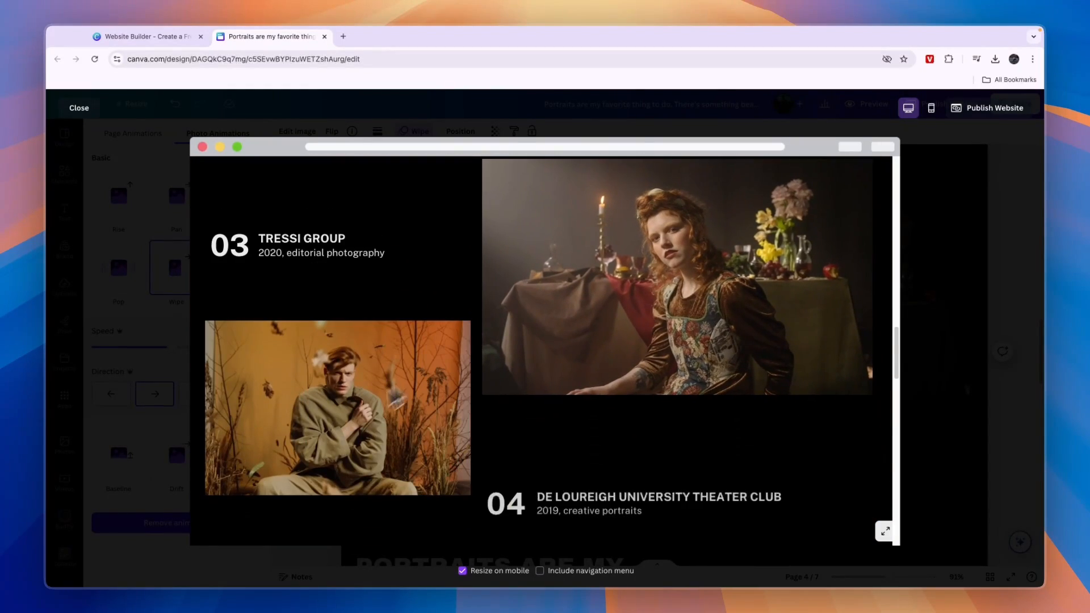
pyautogui.click(151, 287)
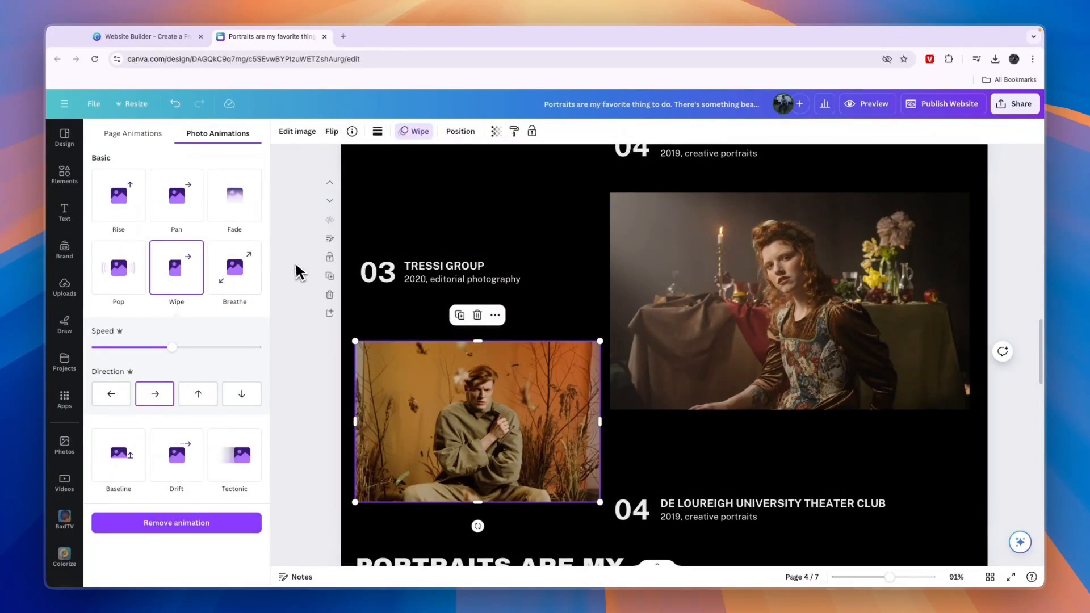
pyautogui.click(299, 272)
# Step: Open the website publishing options and choose to claim a free Canva domain as the custom domain
pyautogui.scroll(3, 784, 290)
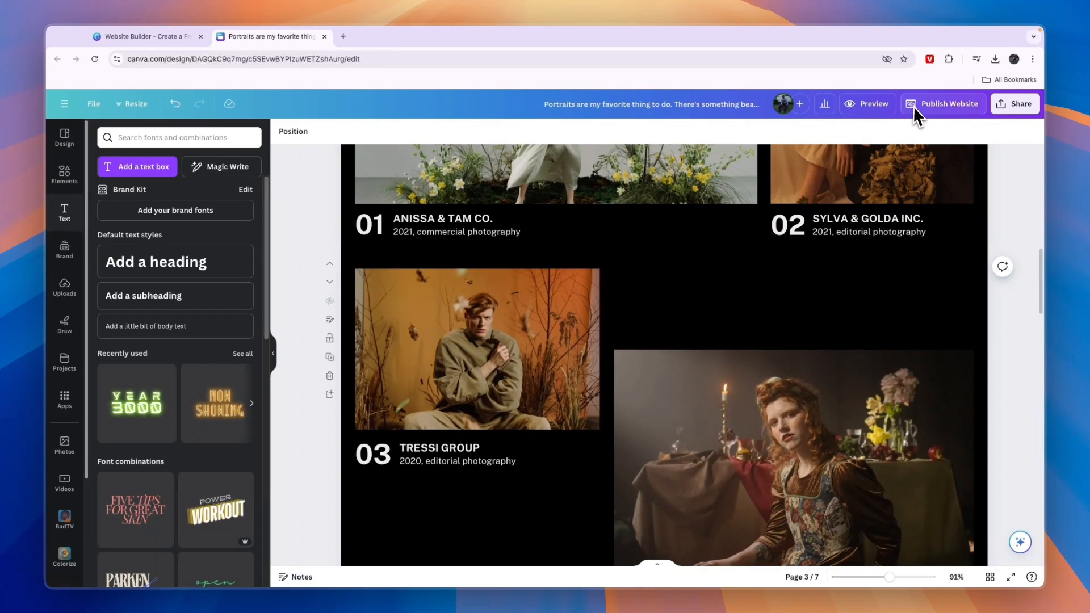
pyautogui.click(937, 105)
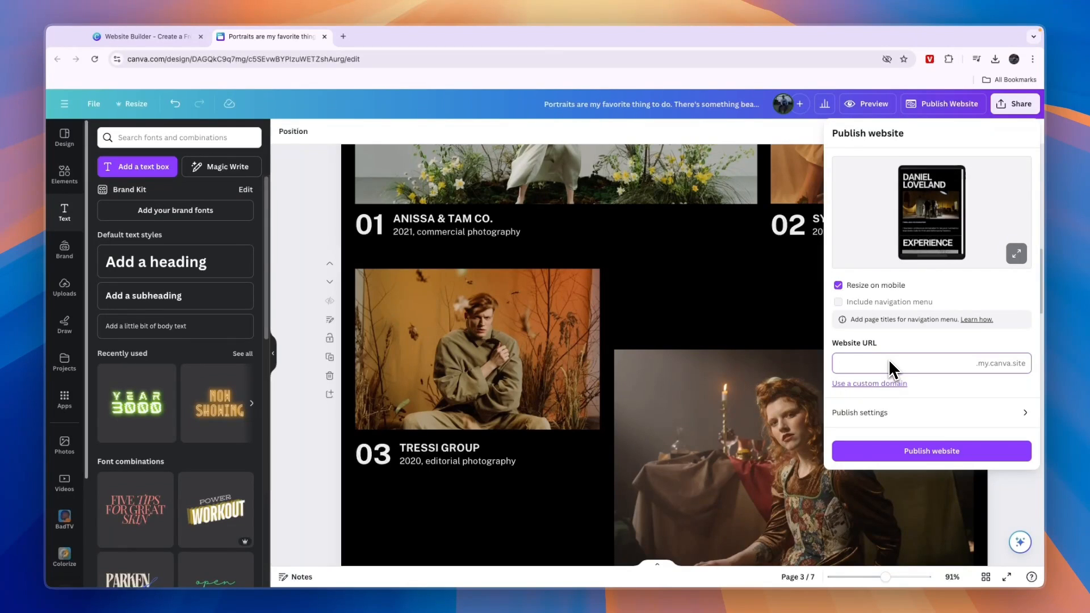
pyautogui.click(863, 384)
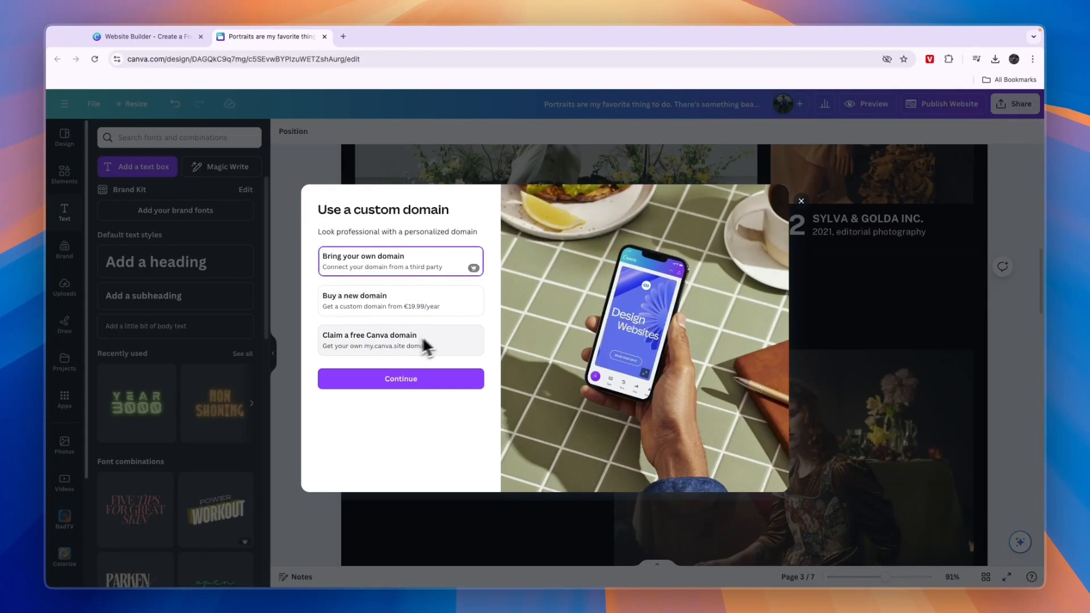
pyautogui.click(394, 339)
pyautogui.click(397, 344)
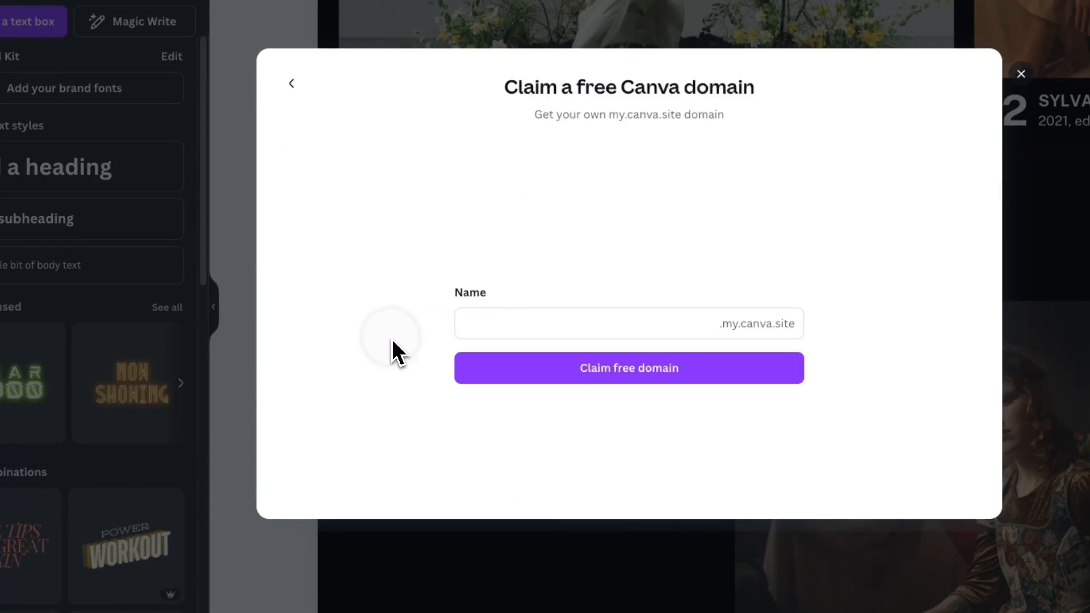
# Step: Name the free domain "danitutotrials" and claim it
pyautogui.click(492, 393)
pyautogui.write('dan')
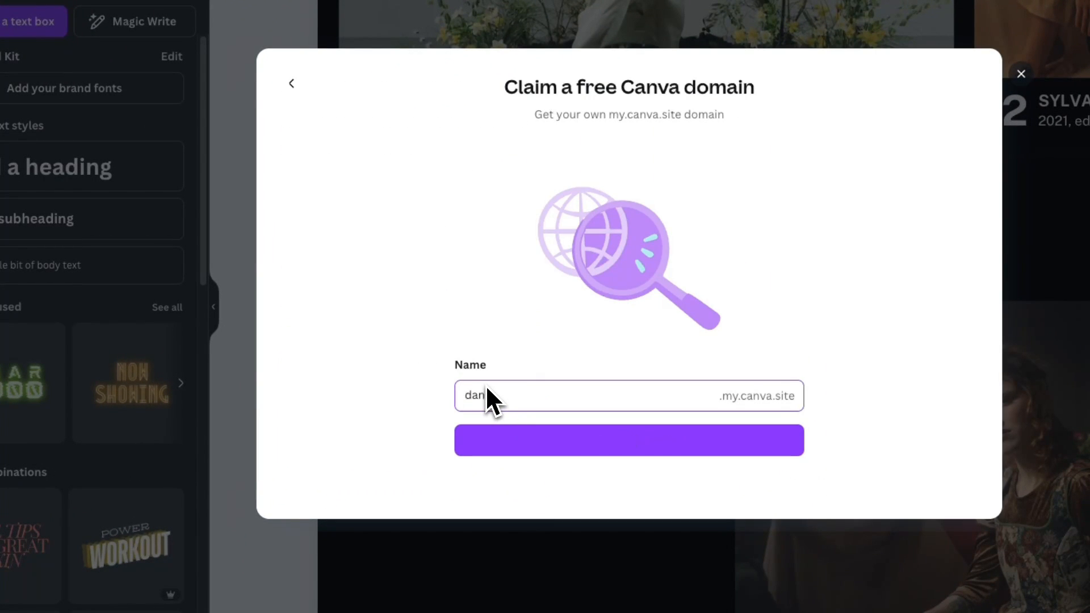
pyautogui.write('i')
pyautogui.write('t')
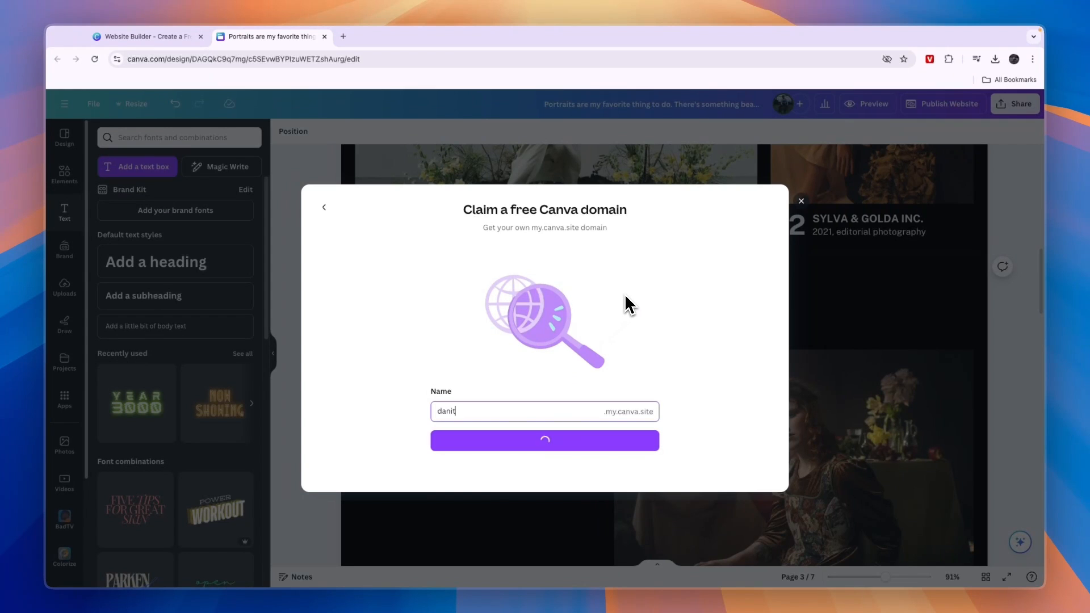
pyautogui.write('utotrials')
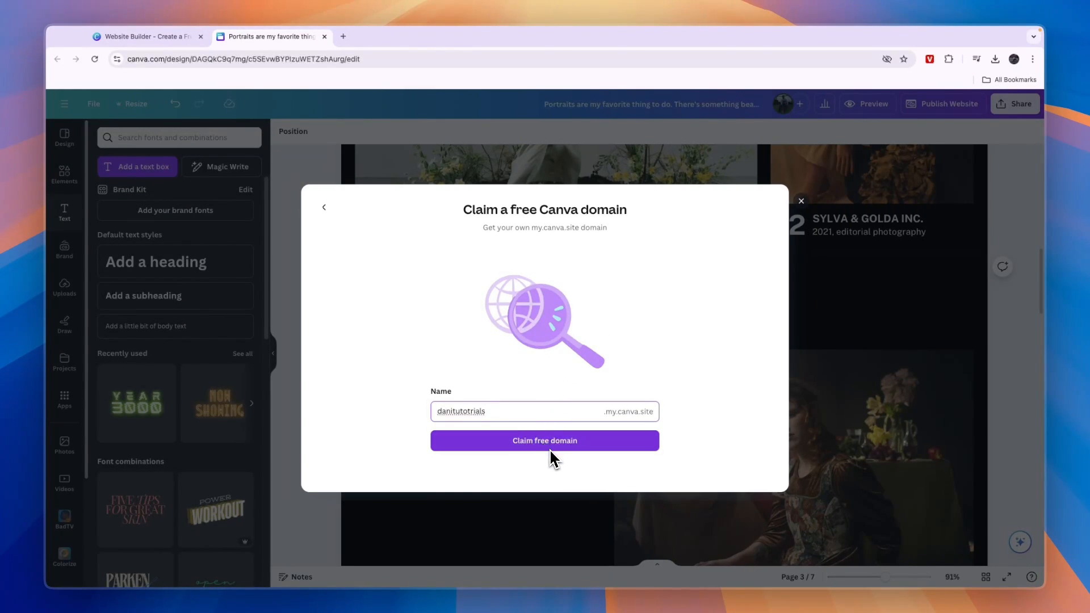
pyautogui.click(549, 446)
pyautogui.click(537, 433)
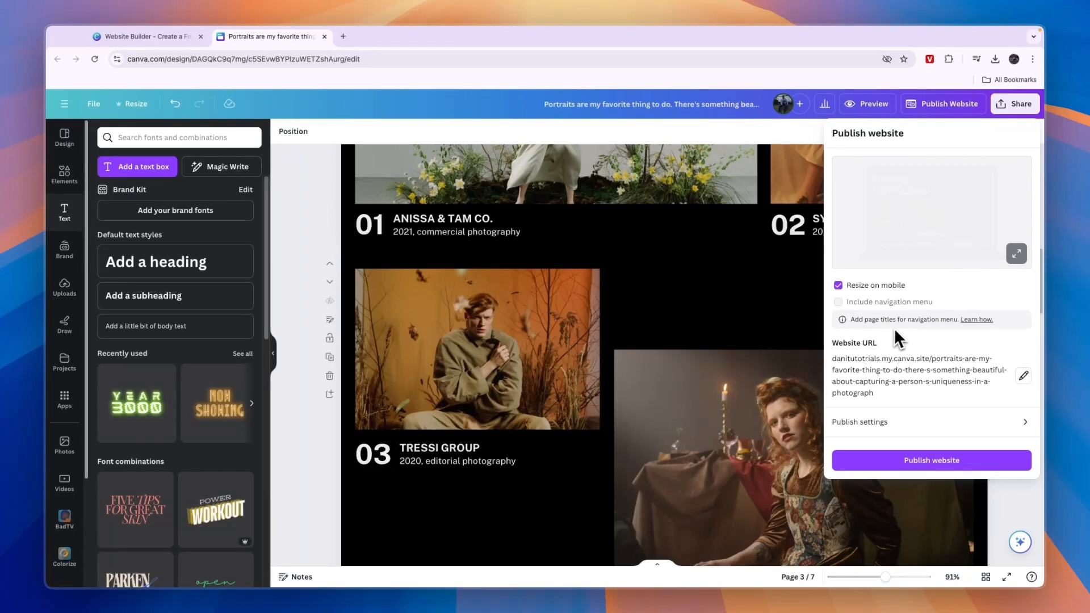
# Step: Look over the website design from the first page down to the "Get in touch" page
pyautogui.click(292, 286)
pyautogui.scroll(15, 325, 292)
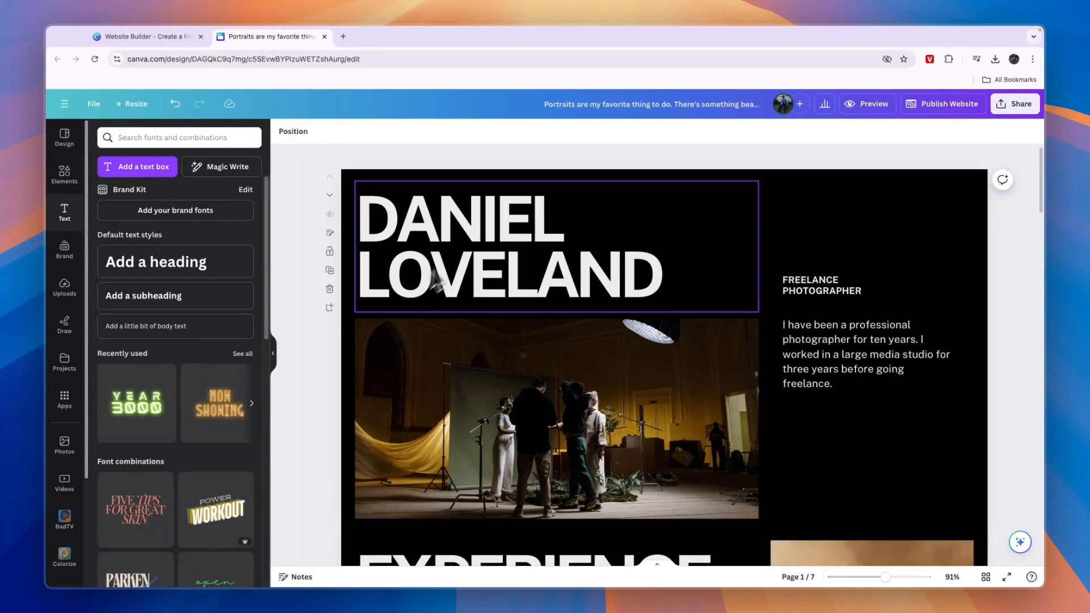
pyautogui.scroll(-20, 448, 287)
pyautogui.scroll(-15, 498, 253)
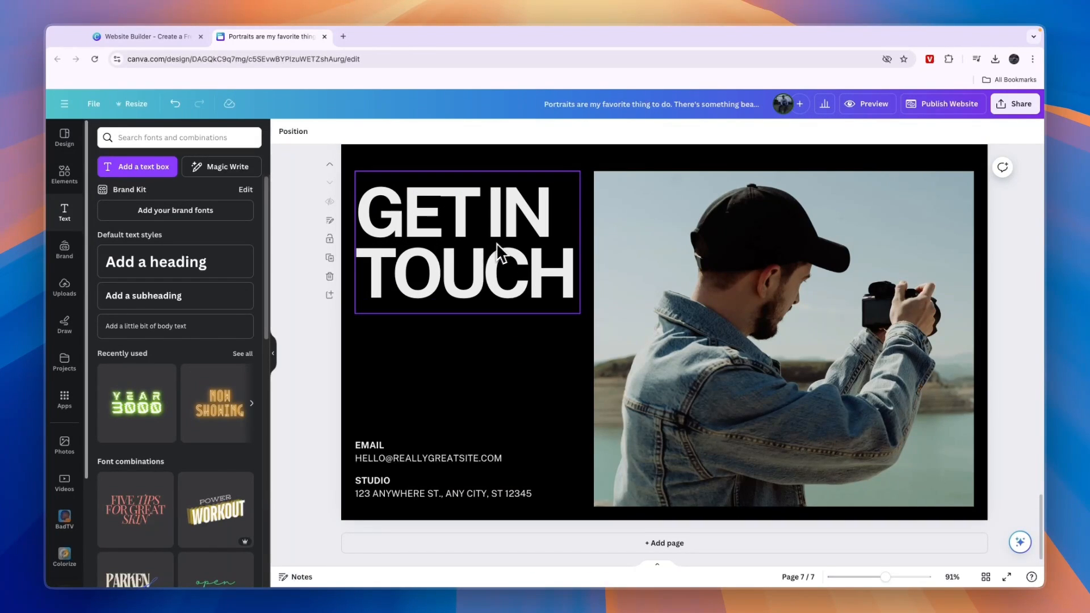
pyautogui.scroll(1, 540, 249)
pyautogui.click(472, 454)
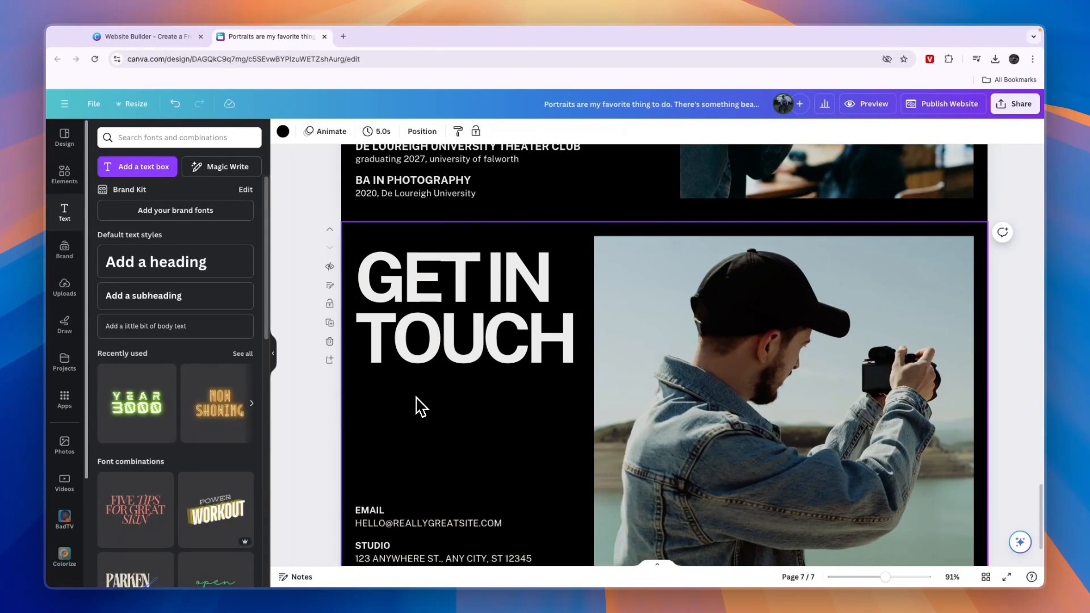
# Step: Examine the website's publish settings, including the browser tab preview, description and advanced settings, and close them
pyautogui.click(941, 104)
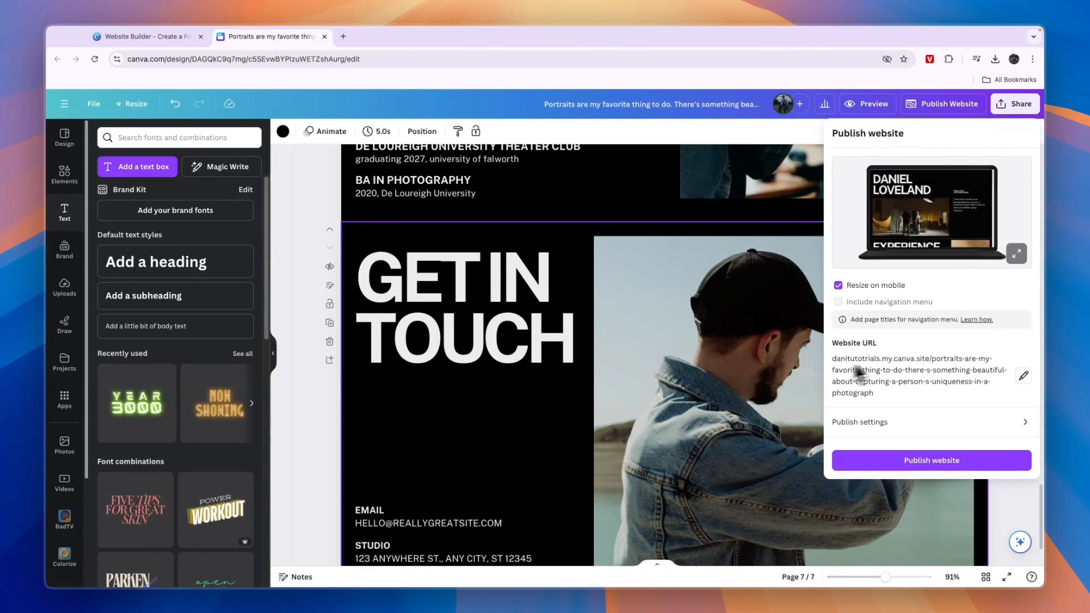
pyautogui.click(874, 422)
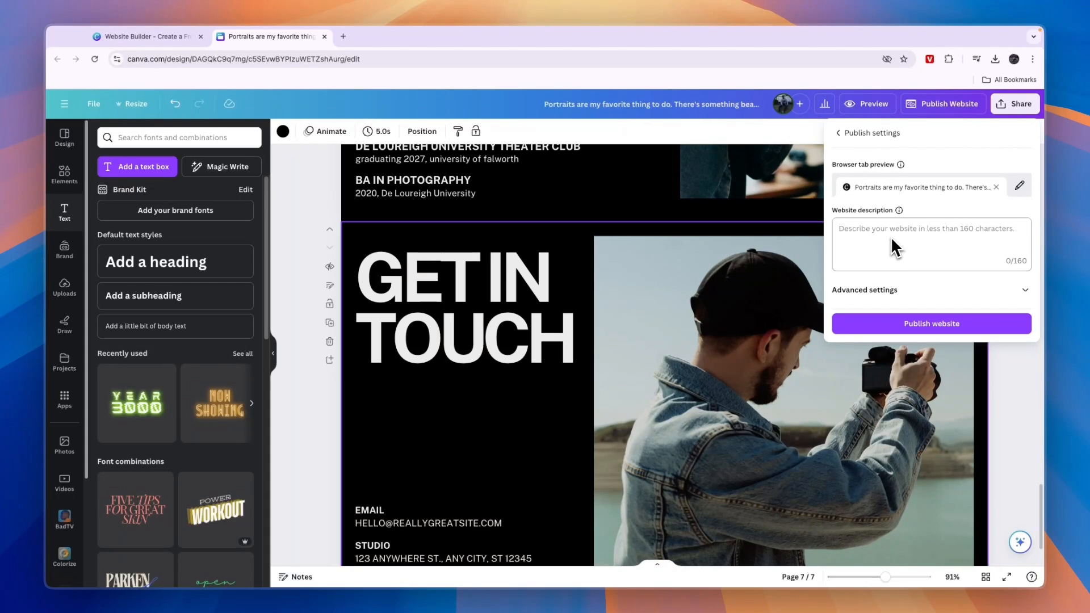
pyautogui.click(897, 288)
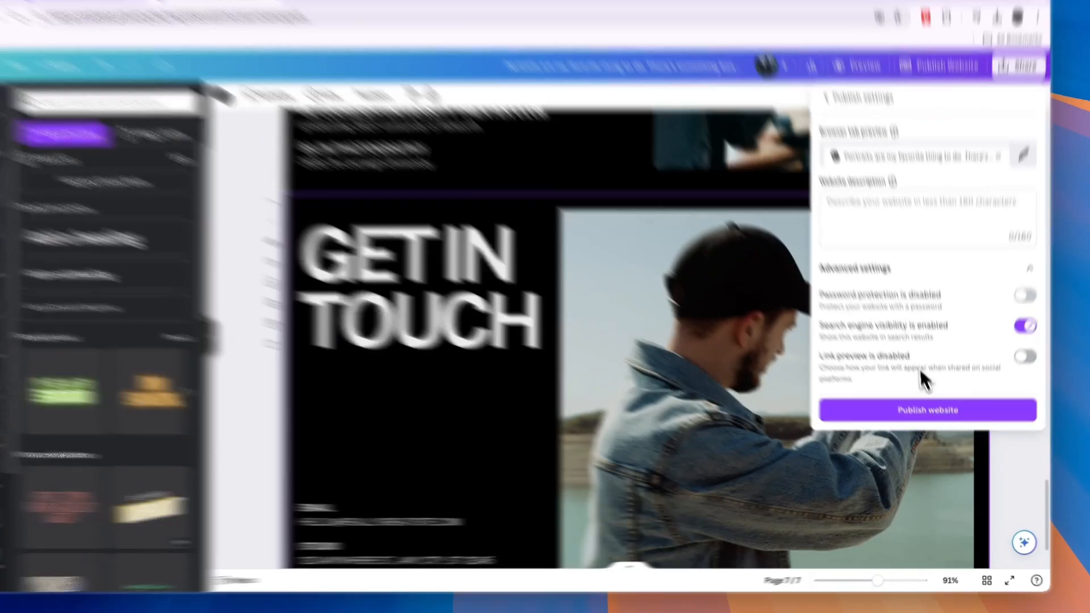
pyautogui.click(756, 365)
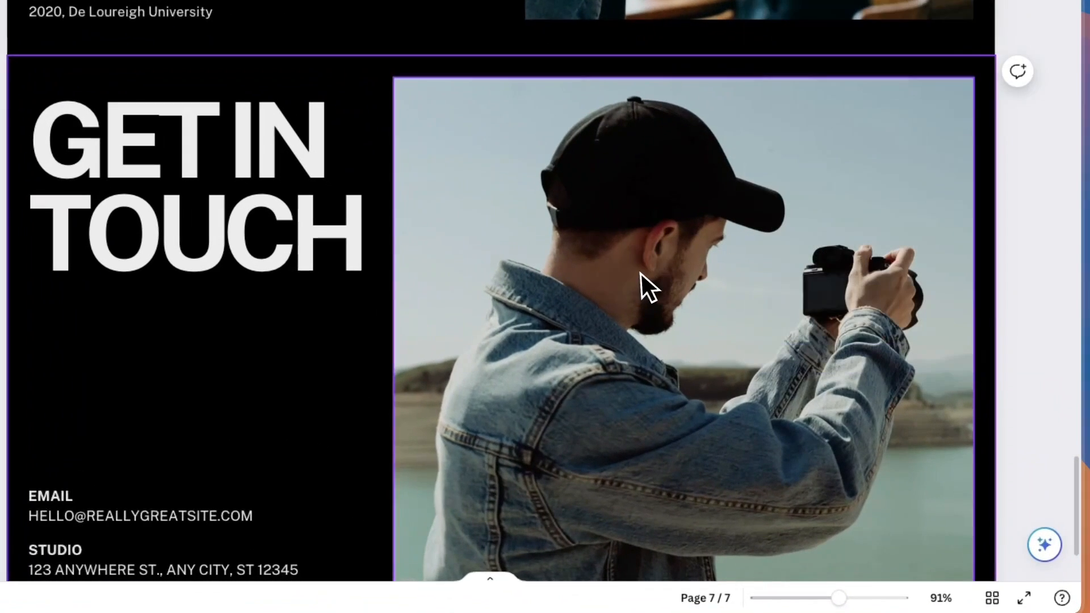
# Step: Generate suggested alternative text for the photographer picture on the "Get in touch" page and save it
pyautogui.click(630, 274)
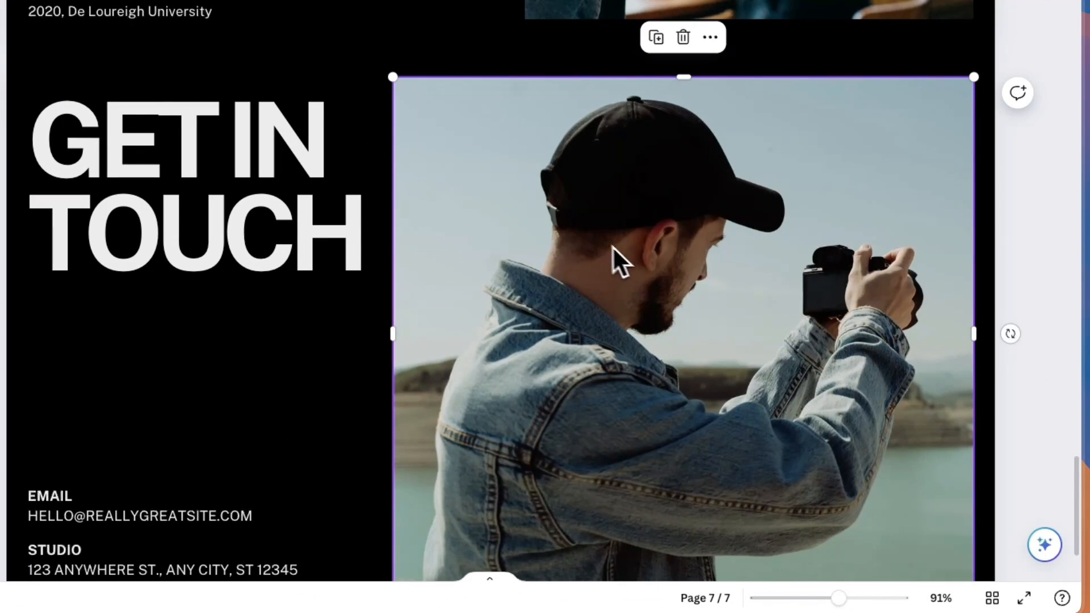
pyautogui.rightClick(612, 254)
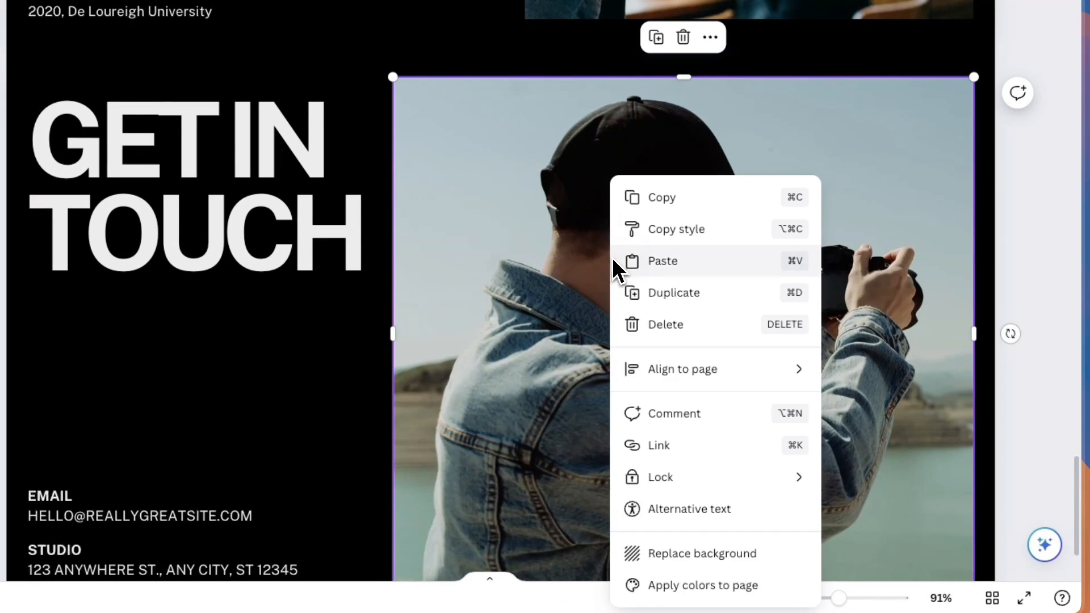
pyautogui.click(683, 509)
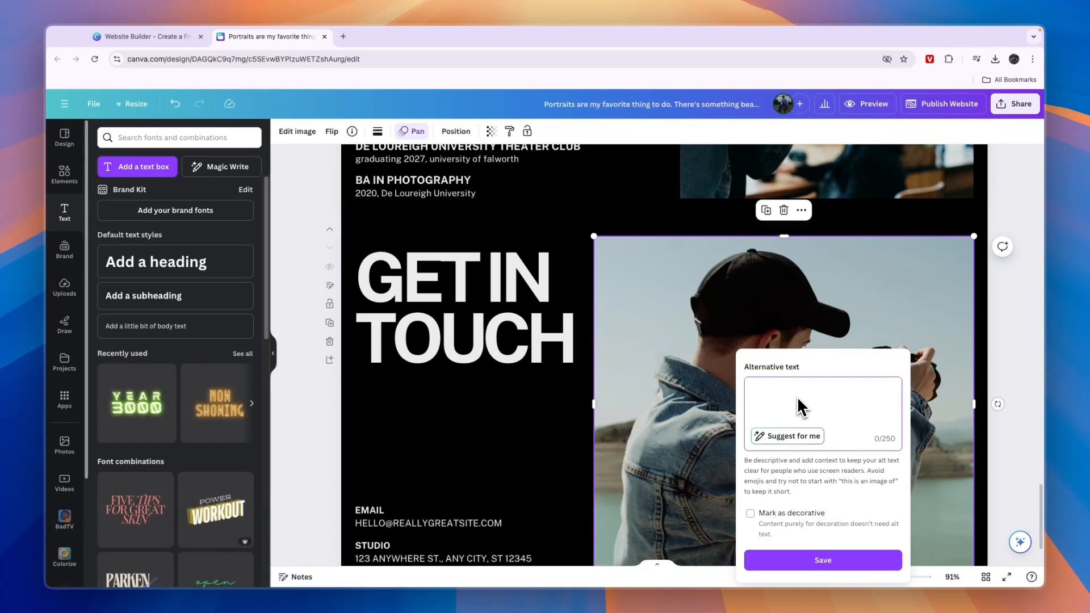
pyautogui.click(780, 438)
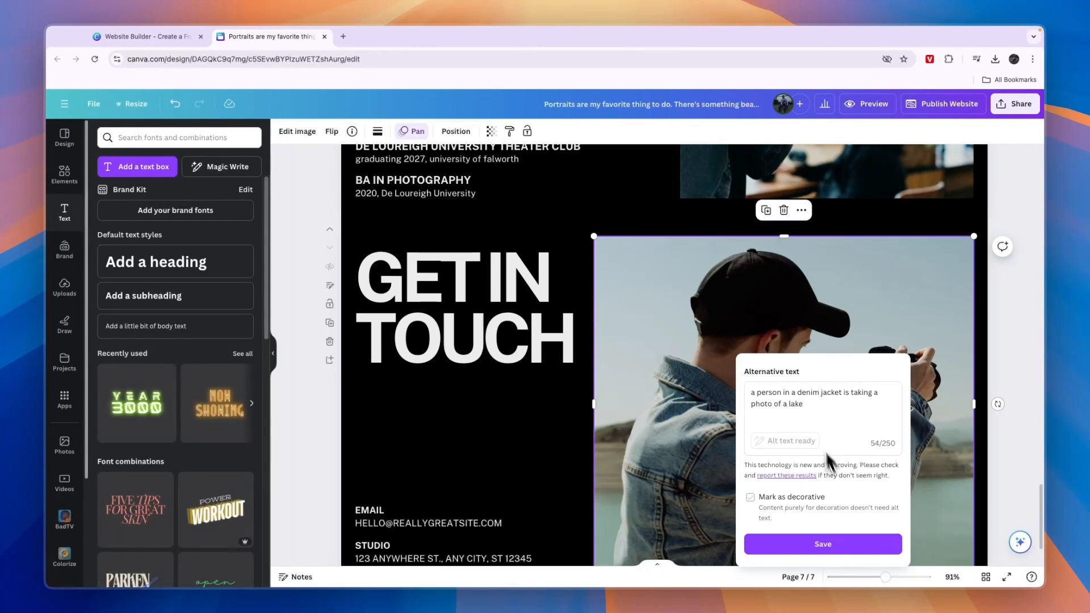
pyautogui.click(828, 547)
pyautogui.scroll(-2, 828, 547)
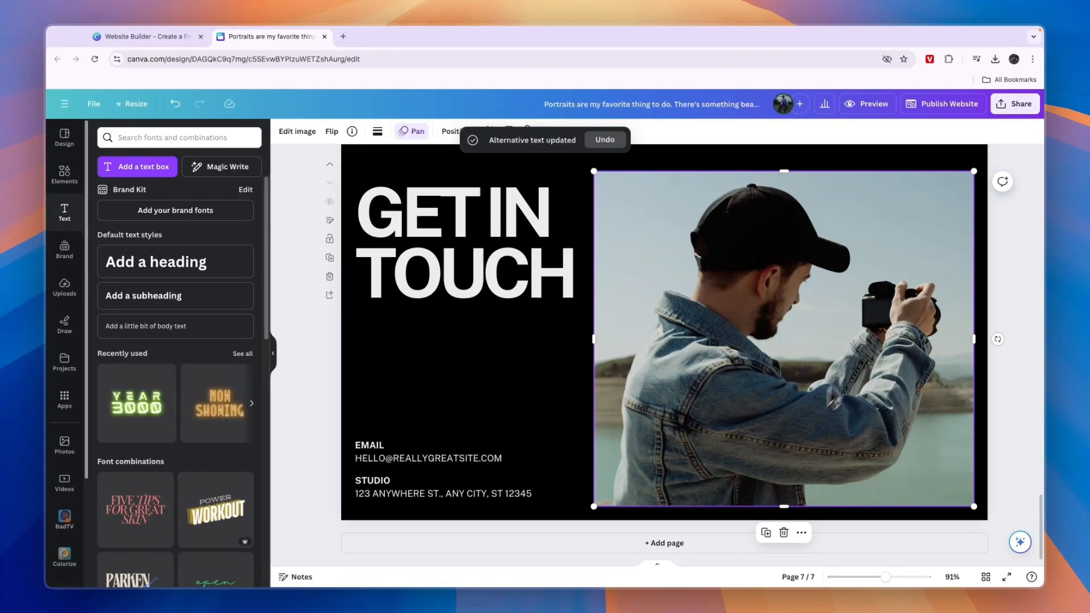
pyautogui.click(556, 381)
pyautogui.scroll(1, 718, 325)
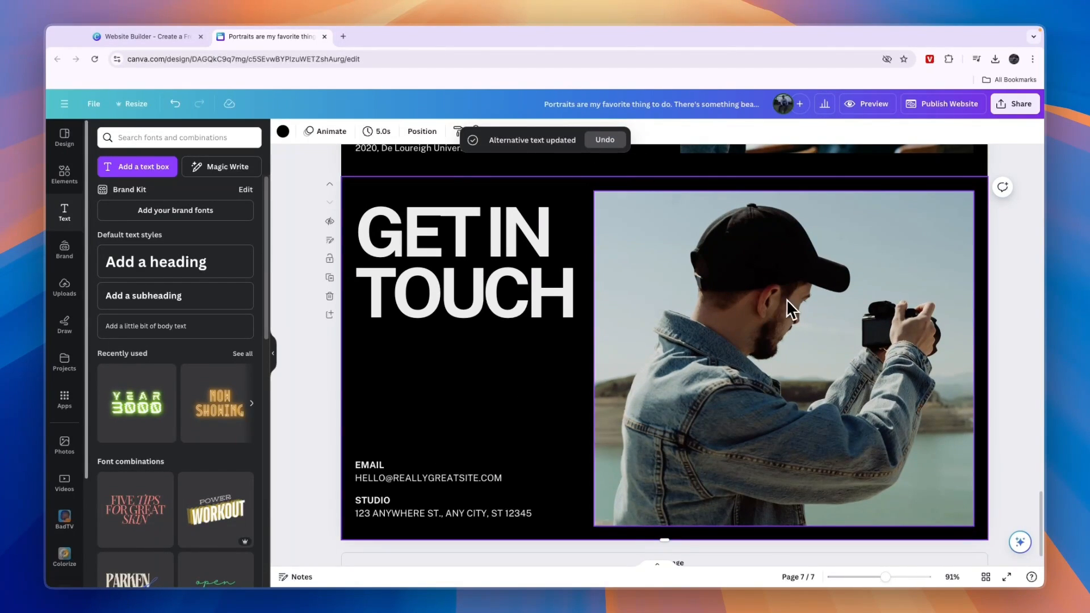
pyautogui.scroll(1, 772, 346)
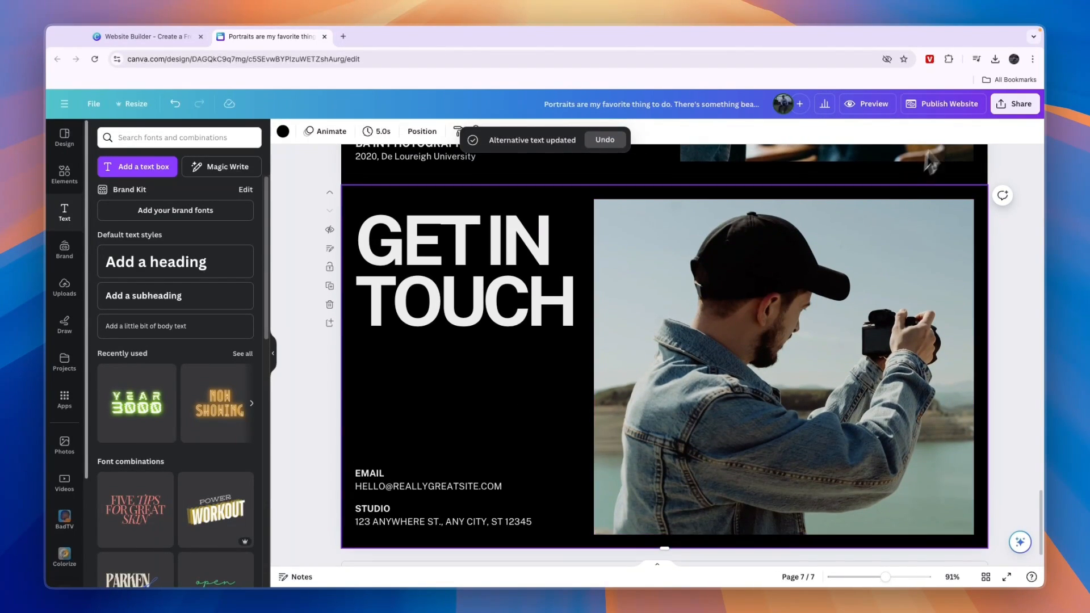
# Step: Publish the website to the claimed free domain and copy its live address
pyautogui.click(935, 107)
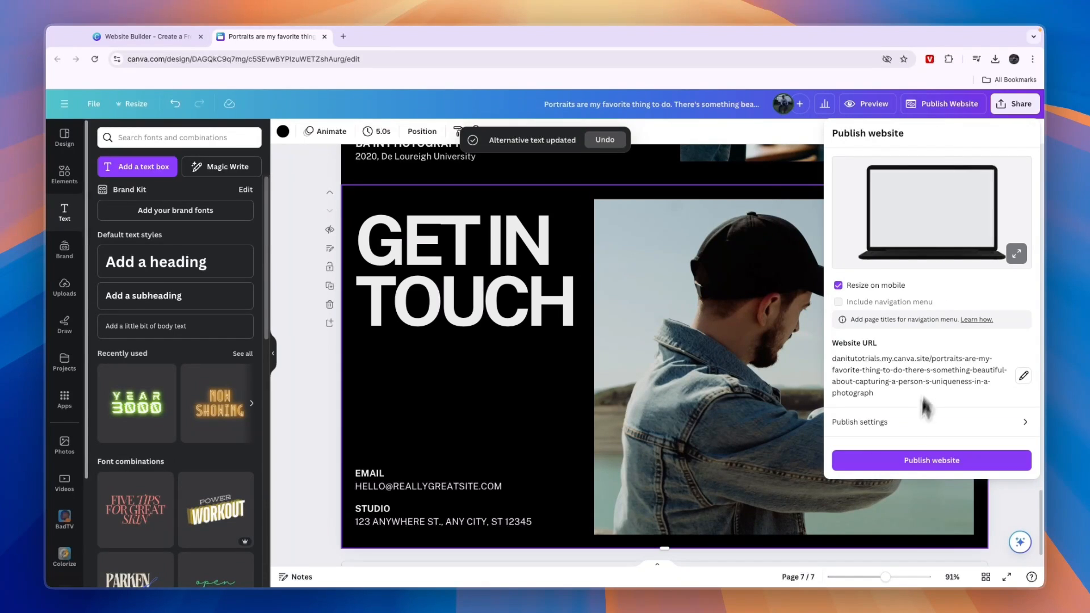
pyautogui.click(907, 461)
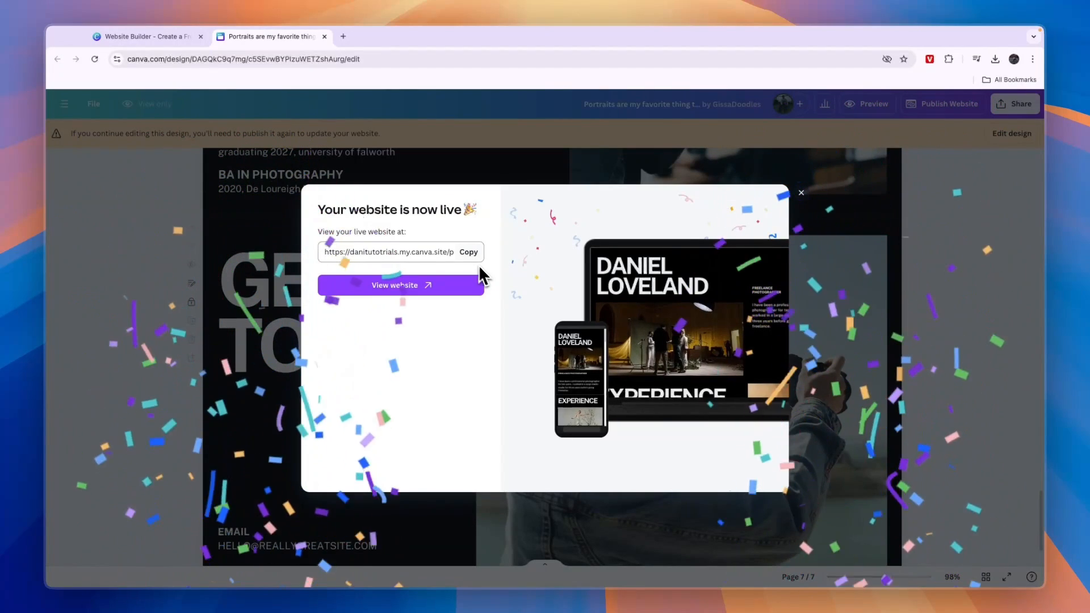
pyautogui.click(471, 257)
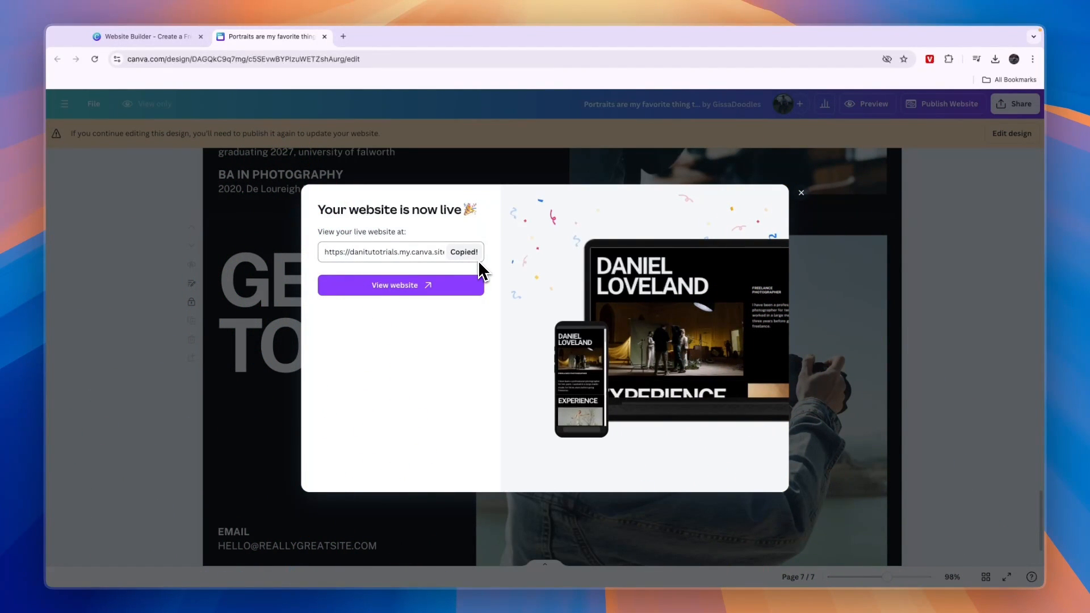
# Step: Open the copied website address in a new incognito browser window
pyautogui.press('super+shift+n')
pyautogui.press('super+v')
pyautogui.press('Return')
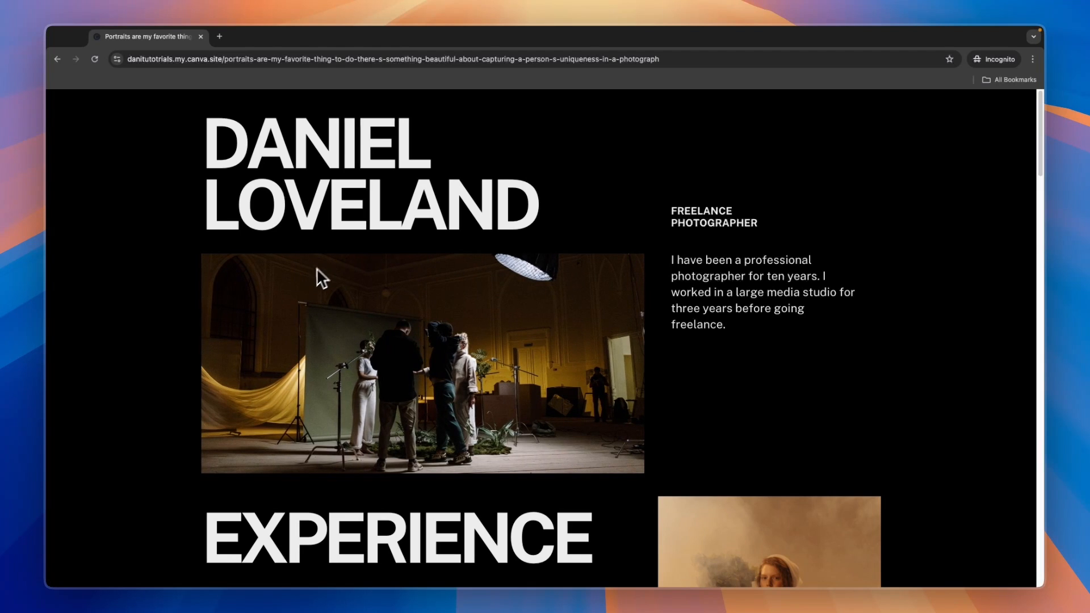
# Step: Look over the live website's layout and animations from the opening section down to "Get in touch" and back up towards the portraits quote
pyautogui.scroll(-5, 318, 267)
pyautogui.scroll(-7, 323, 251)
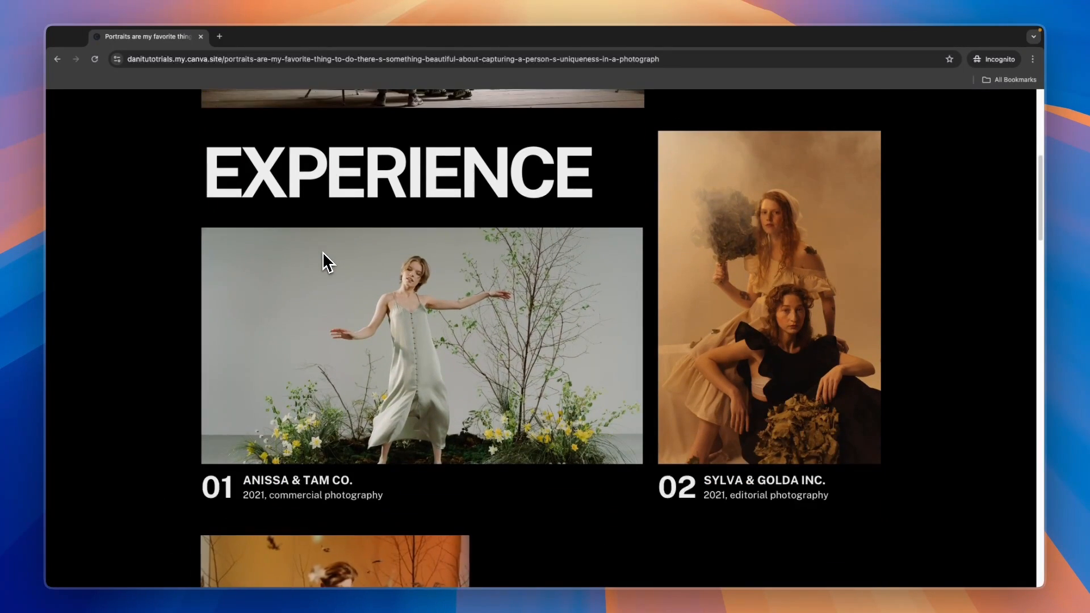
pyautogui.scroll(-5, 325, 250)
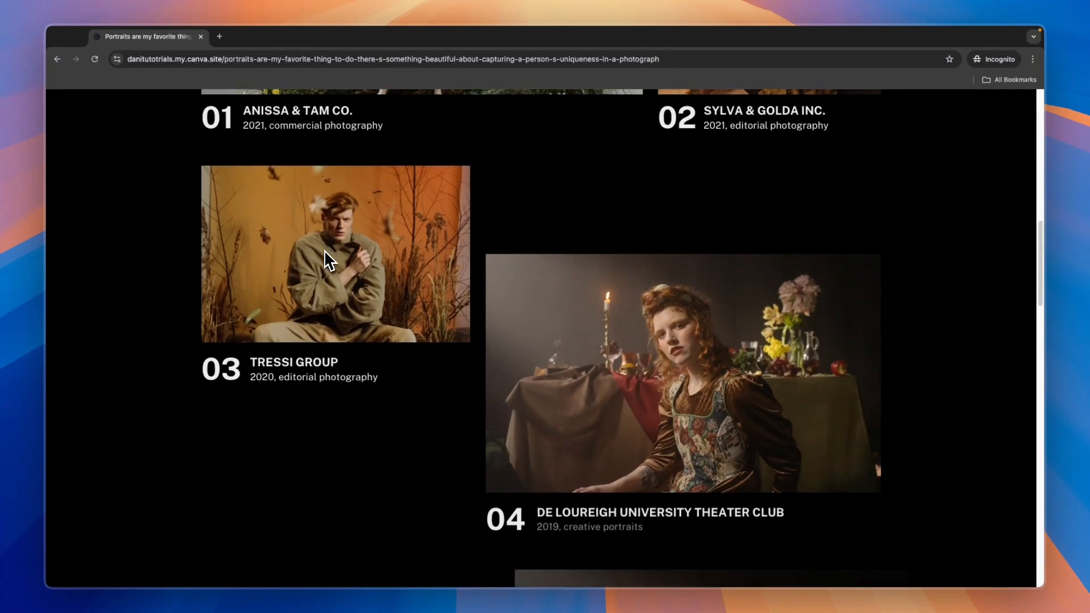
pyautogui.scroll(-15, 324, 251)
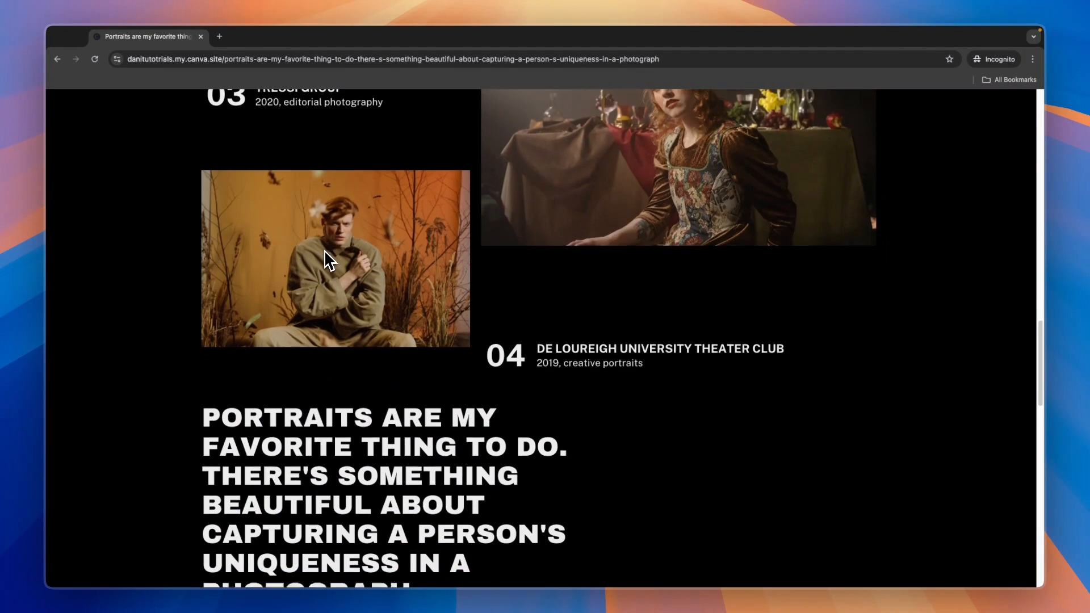
pyautogui.scroll(-3, 325, 259)
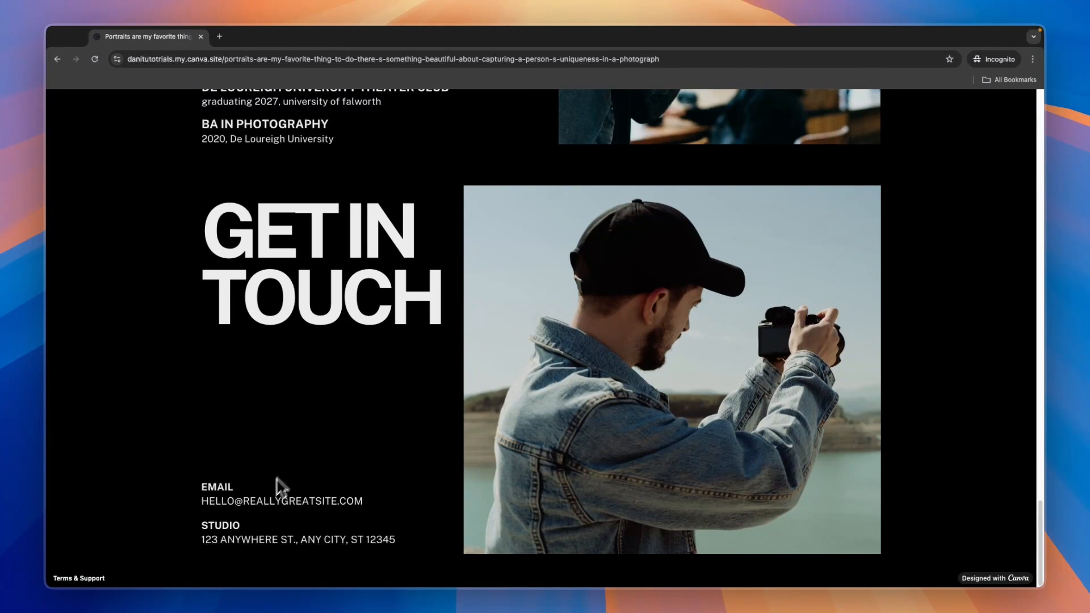
pyautogui.scroll(1, 309, 458)
pyautogui.scroll(15, 365, 384)
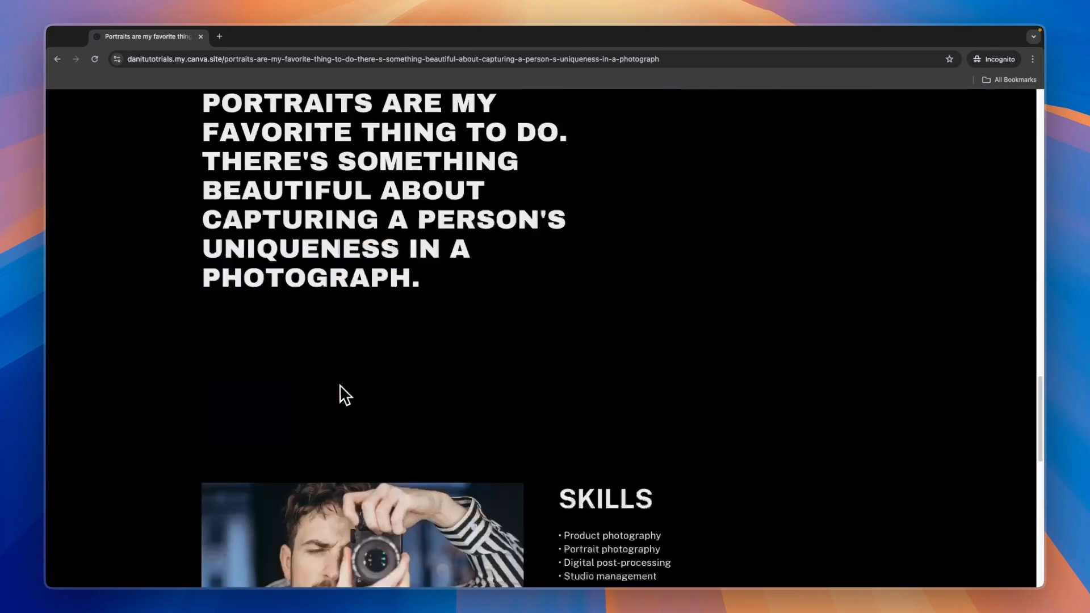